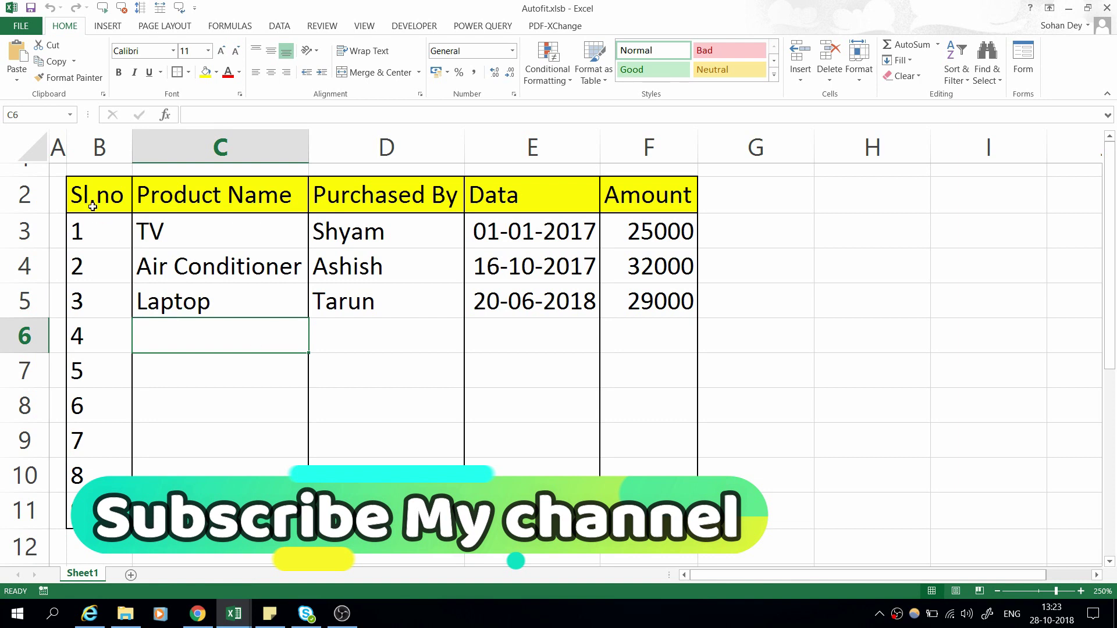
Step: Widen columns C through F, then AutoFit columns C, D and E to their contents
{"action": "left_click_drag", "start_coordinate": [91, 195], "coordinate": [669, 510]}
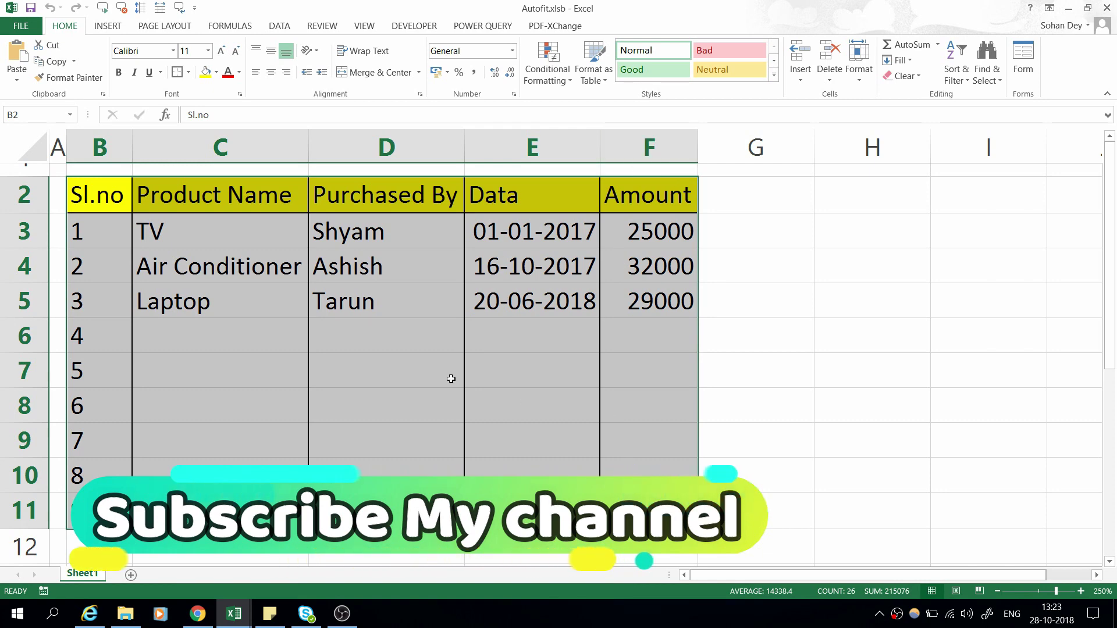
{"action": "left_click", "coordinate": [208, 389]}
{"action": "left_click_drag", "start_coordinate": [309, 147], "coordinate": [375, 147]}
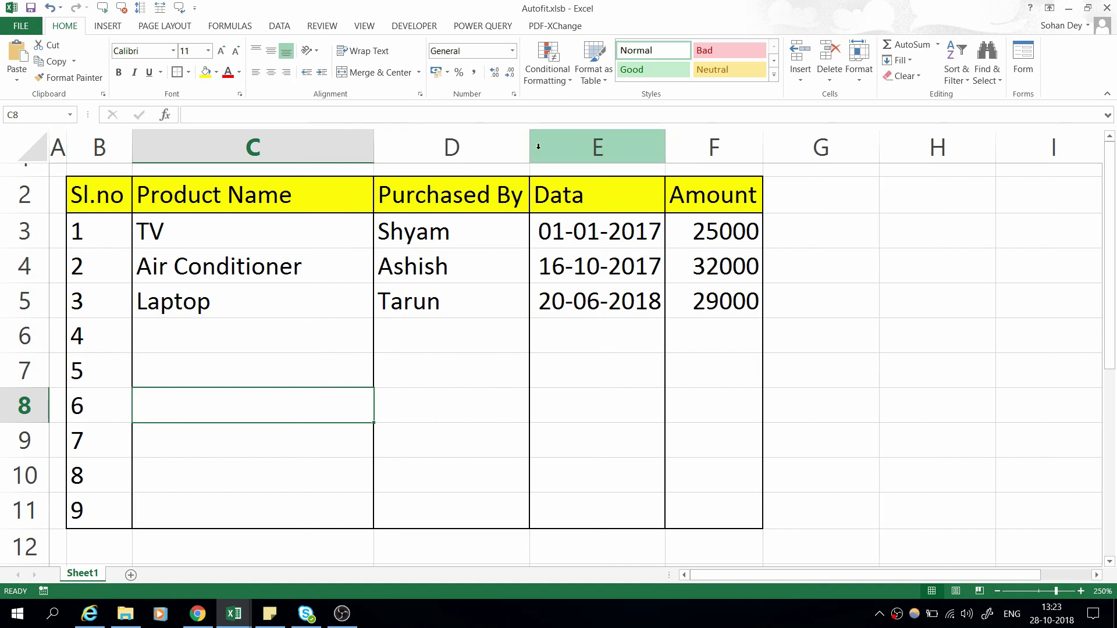
{"action": "left_click_drag", "start_coordinate": [529, 148], "coordinate": [559, 147]}
{"action": "left_click_drag", "start_coordinate": [695, 145], "coordinate": [776, 146]}
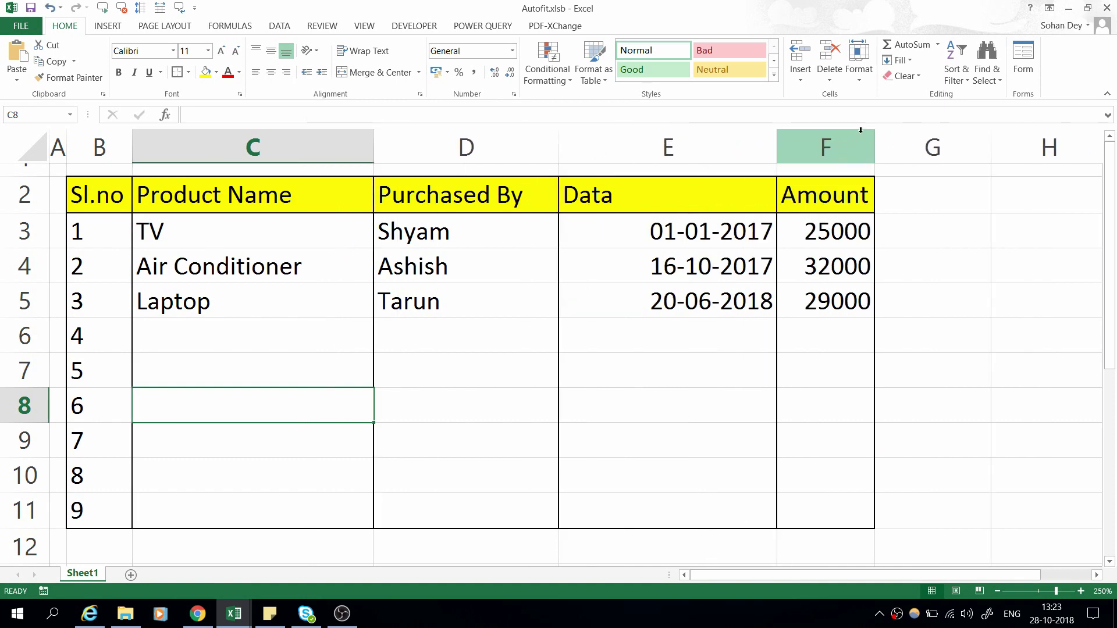
{"action": "left_click_drag", "start_coordinate": [874, 139], "coordinate": [902, 142]}
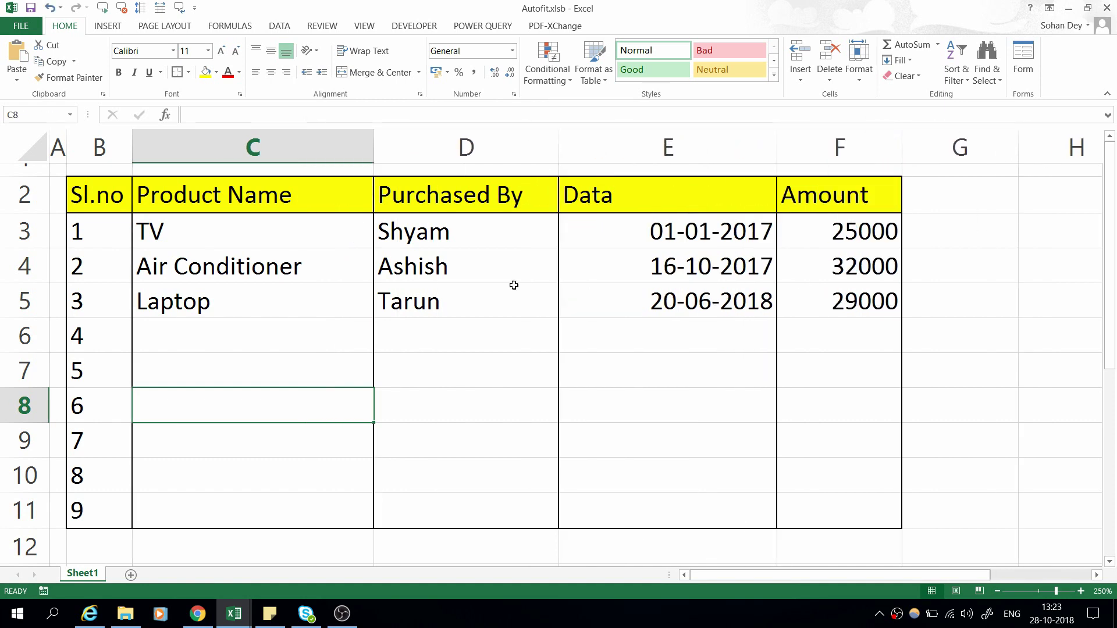
{"action": "double_click", "coordinate": [777, 142]}
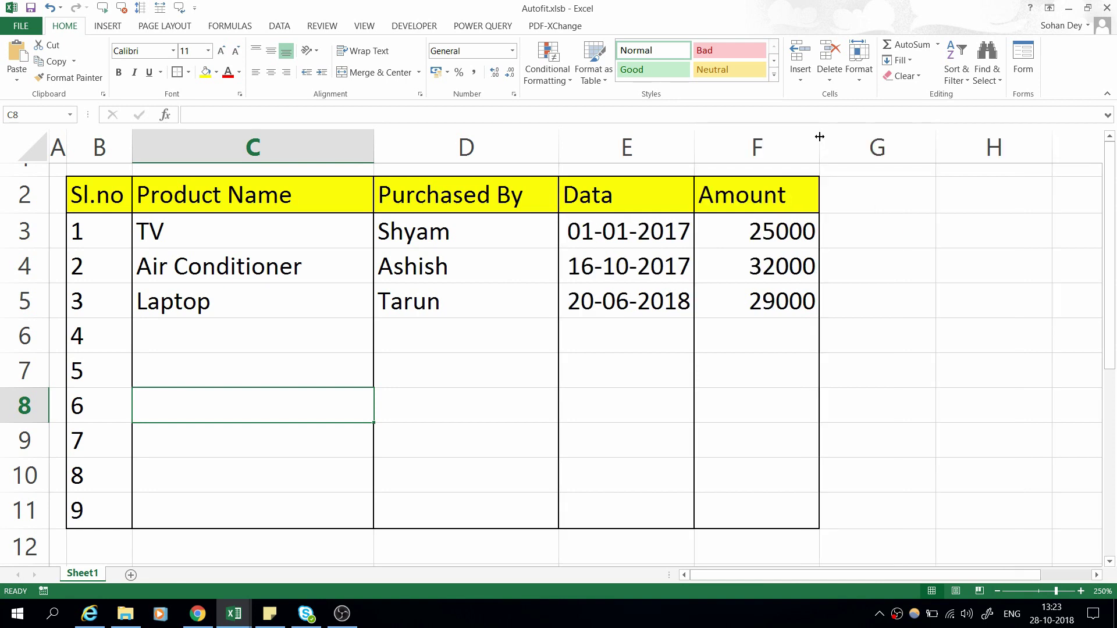
{"action": "double_click", "coordinate": [551, 149]}
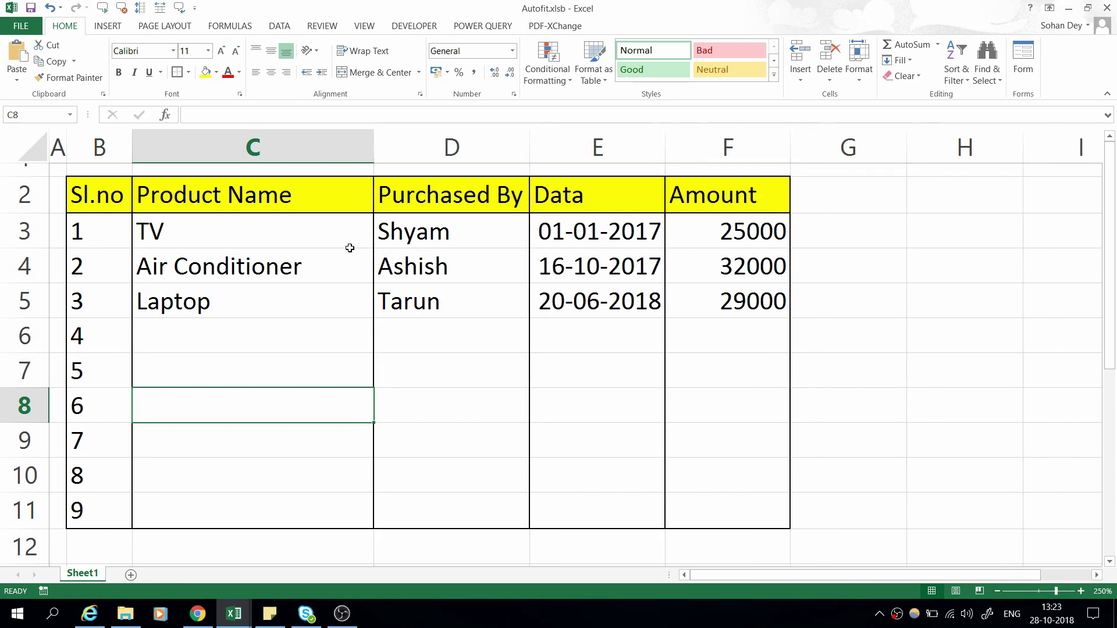
{"action": "left_click", "coordinate": [194, 335]}
{"action": "key", "text": "alt+h"}
{"action": "key", "text": "o"}
{"action": "key", "text": "i"}
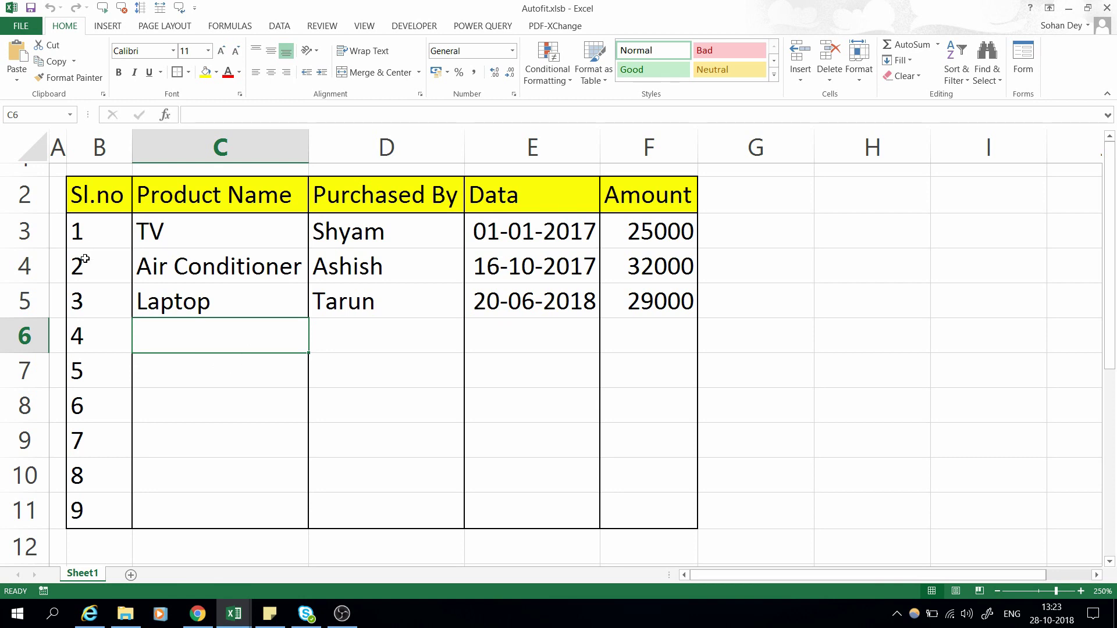
Step: Enter X-Box as the fourth product in cell C6
{"action": "left_click", "coordinate": [409, 211]}
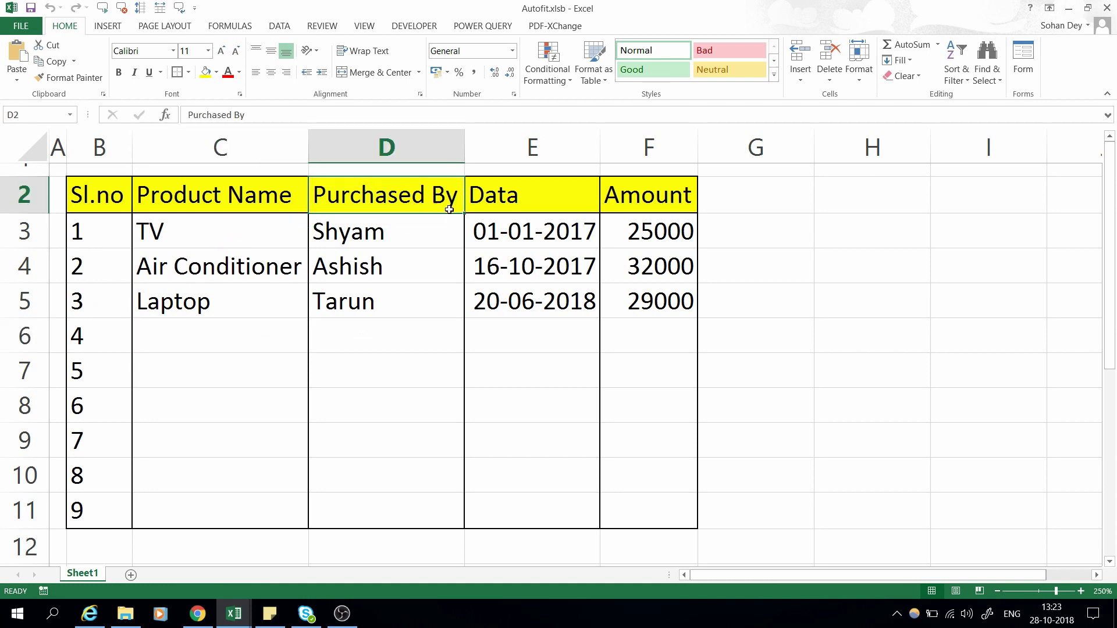
{"action": "left_click", "coordinate": [536, 204]}
{"action": "left_click_drag", "start_coordinate": [652, 220], "coordinate": [657, 288]}
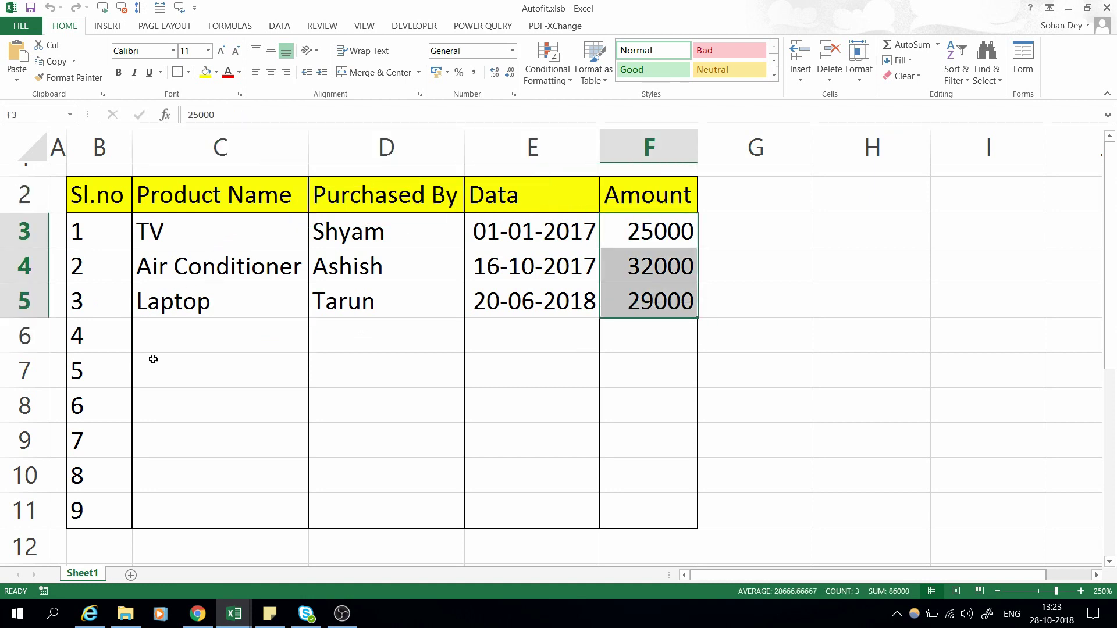
{"action": "left_click", "coordinate": [187, 341]}
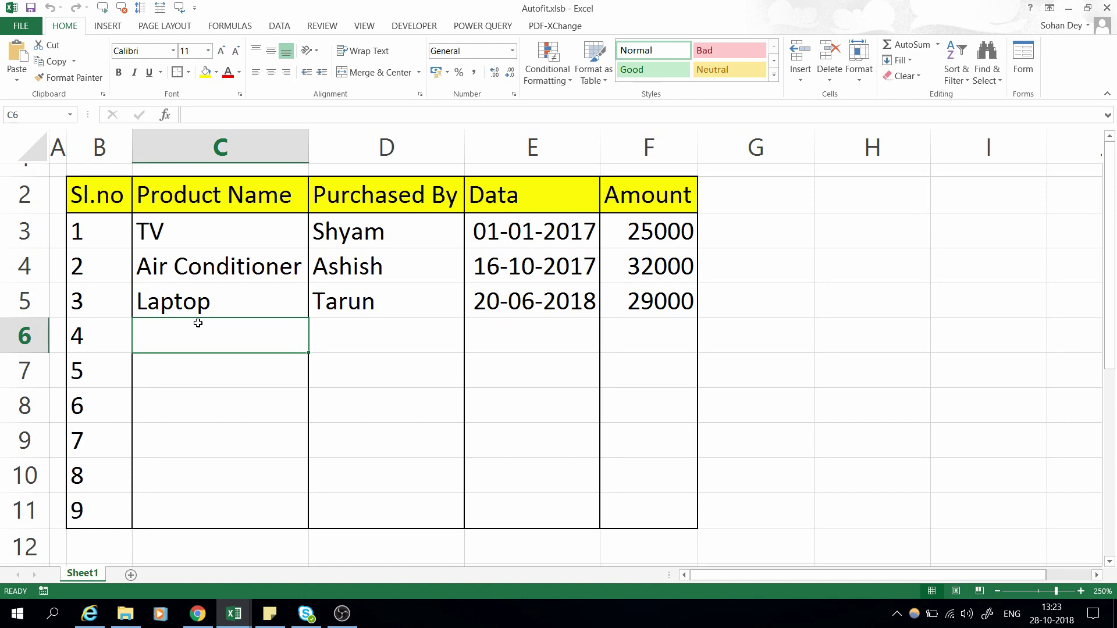
{"action": "type", "text": "X"}
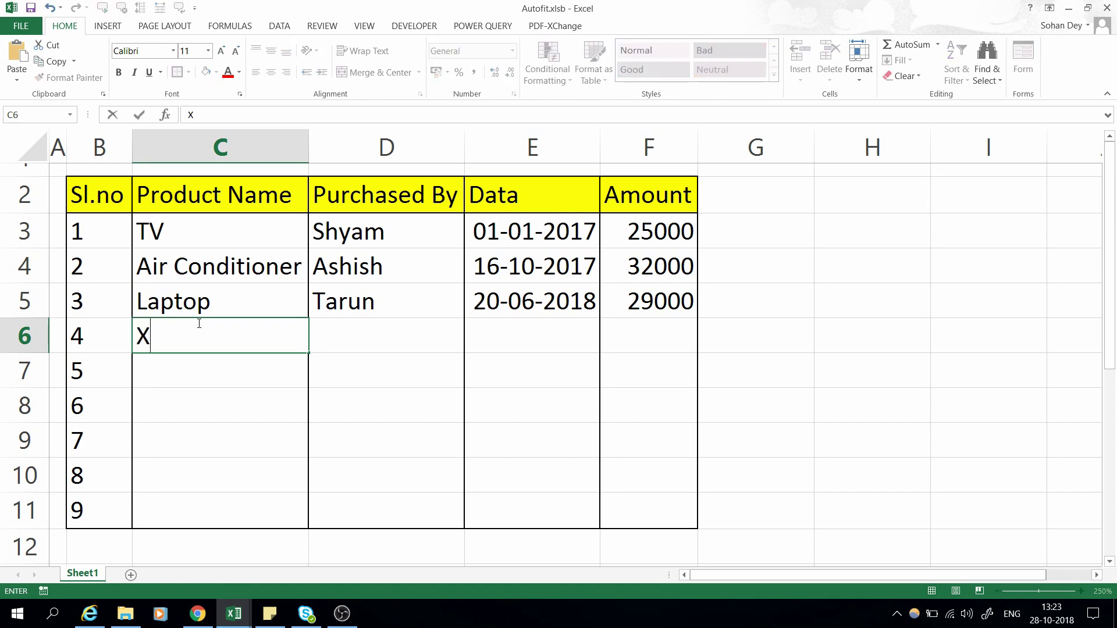
{"action": "type", "text": "-Box"}
{"action": "key", "text": "Return"}
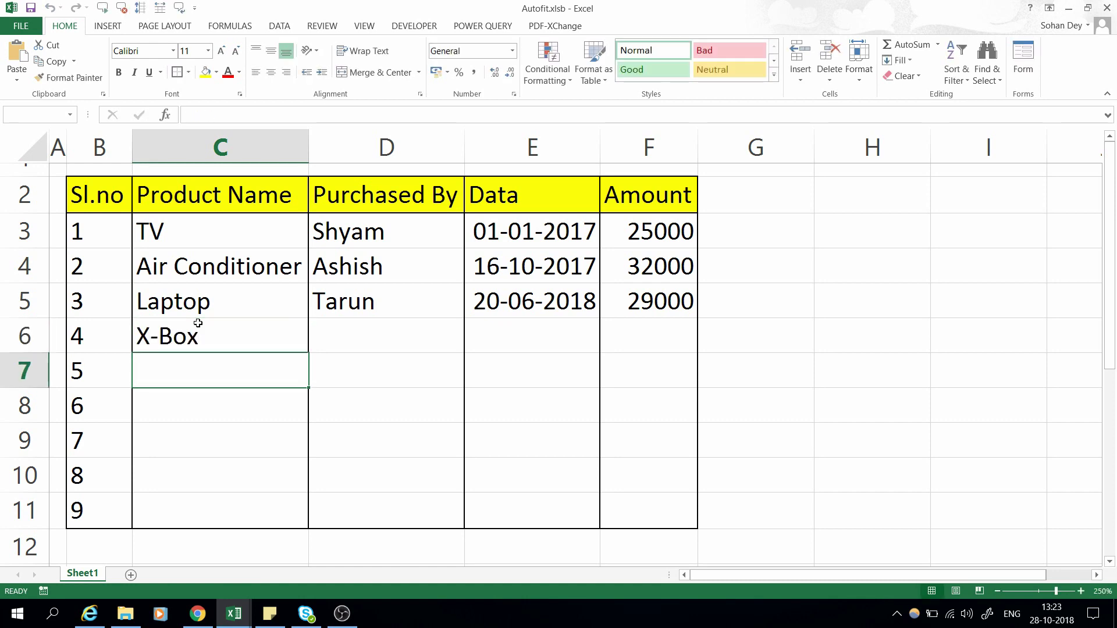
{"action": "key", "text": "Up"}
{"action": "key", "text": "Right"}
Step: Enter the buyer's full name in cell D6, fixing a typo
{"action": "type", "text": "R"}
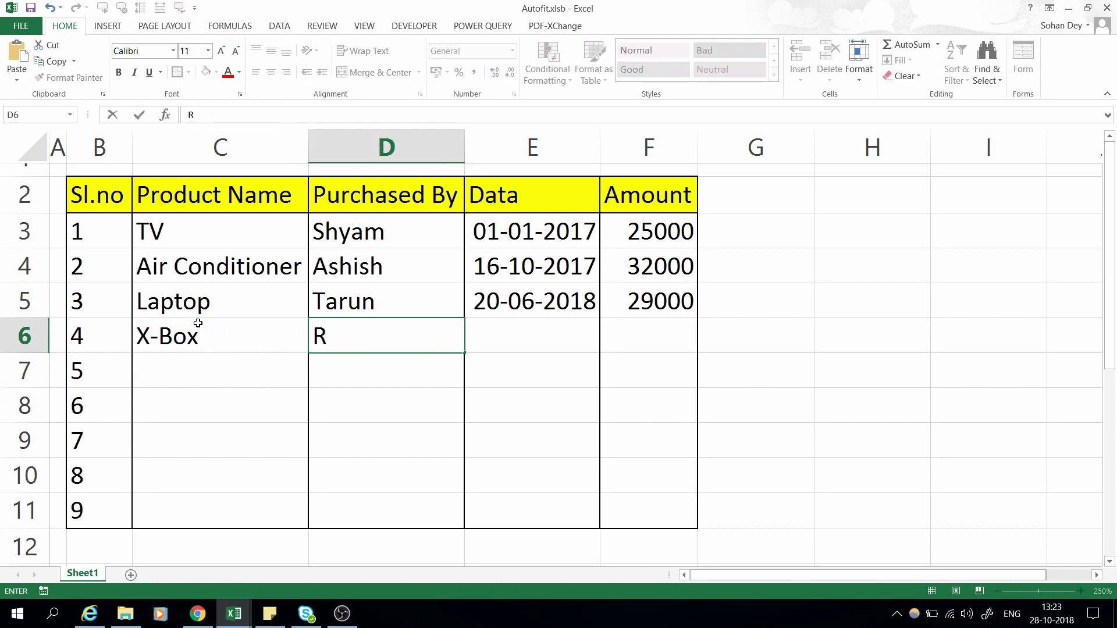
{"action": "type", "text": "am Gop"}
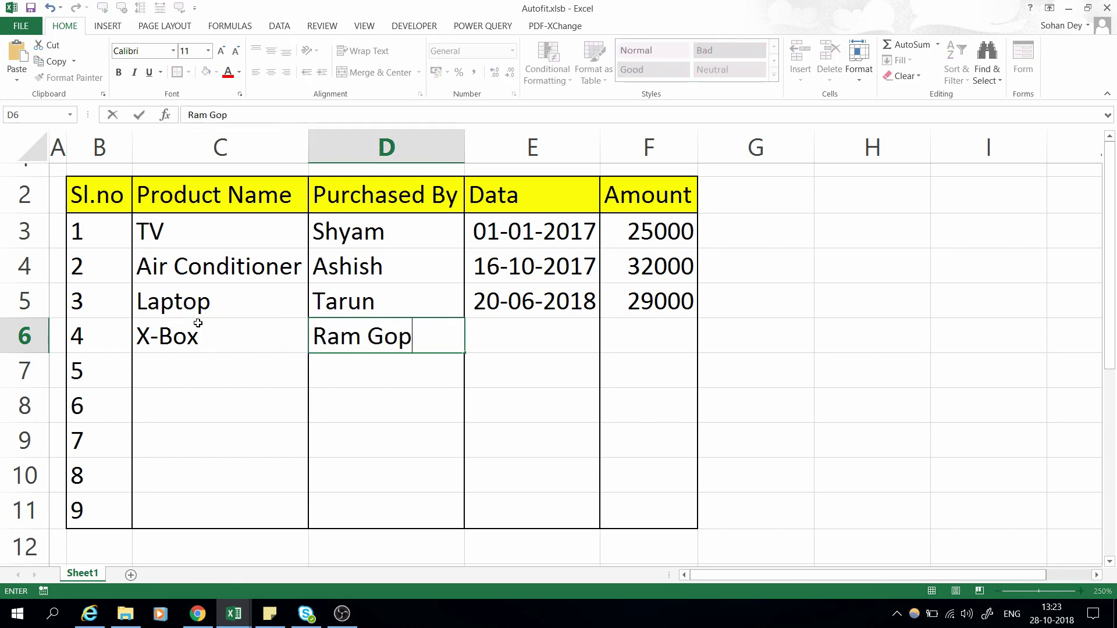
{"action": "type", "text": "al Vwre"}
{"action": "key", "text": "BackSpace"}
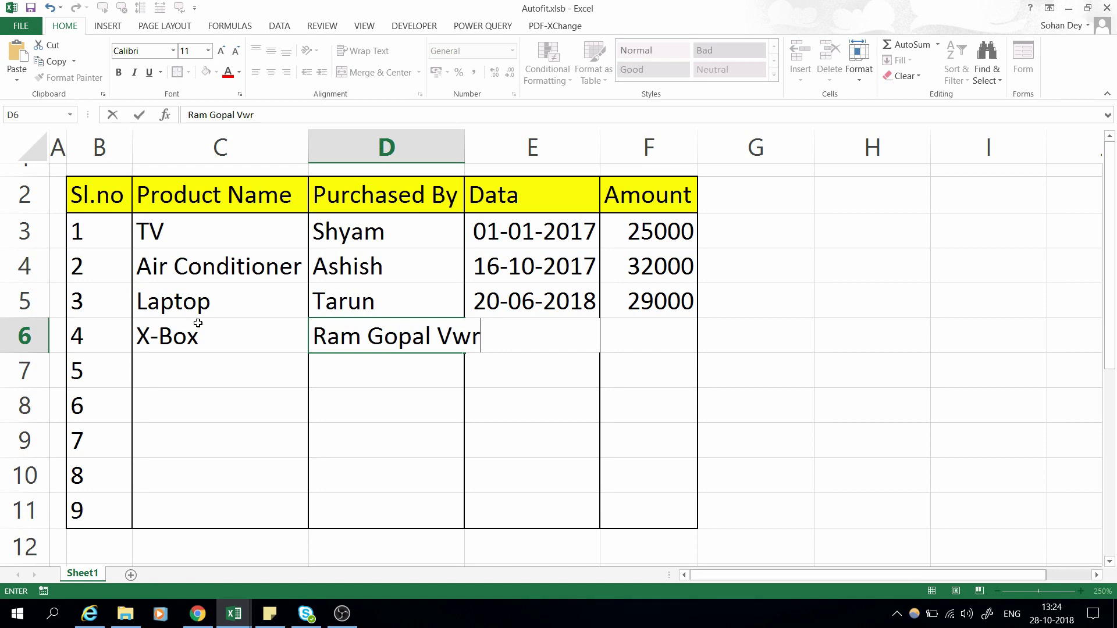
{"action": "key", "text": "BackSpace"}
{"action": "key", "text": "BackSpace"}
{"action": "type", "text": "erma"}
{"action": "key", "text": "Tab"}
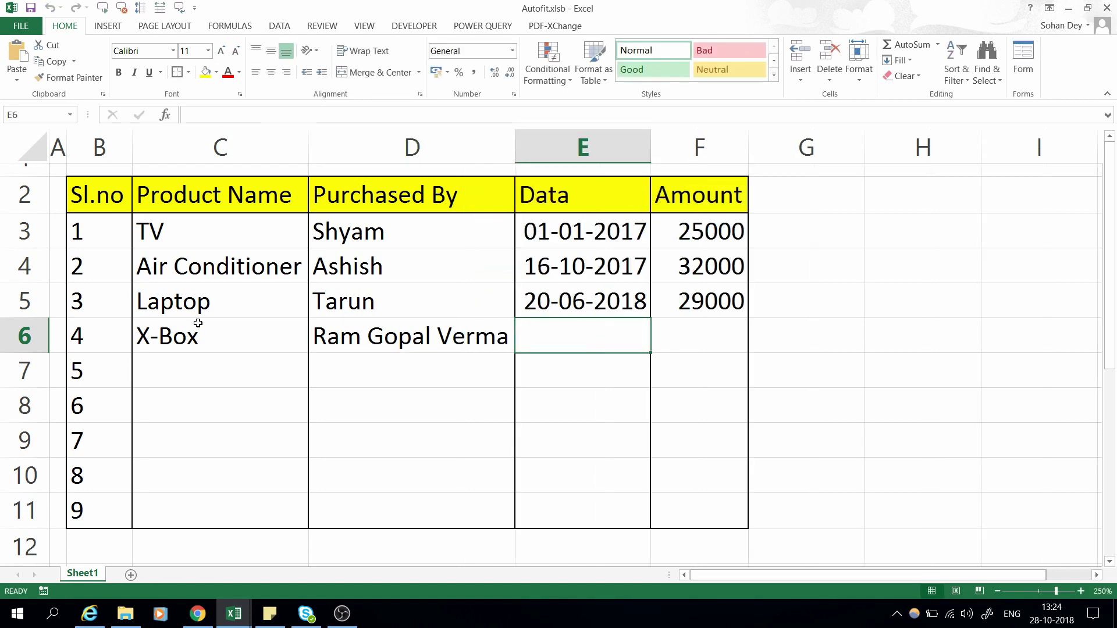
{"action": "key", "text": "shift+Tab"}
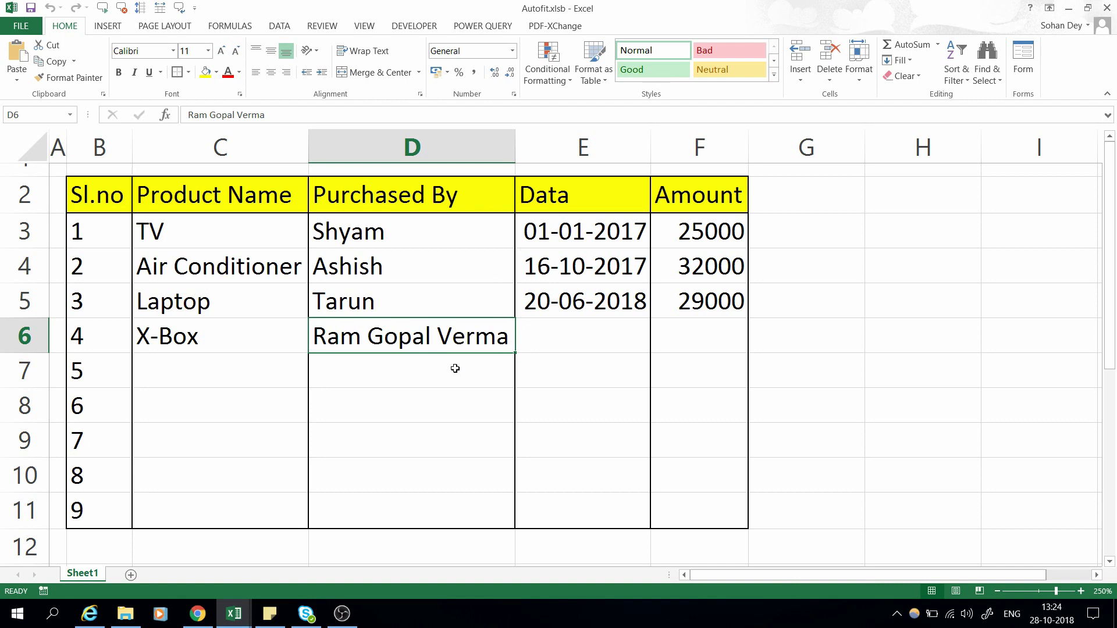
Step: Copy the date 20-06-2018 into E6 and enter 2000000 in F6
{"action": "left_click", "coordinate": [577, 339]}
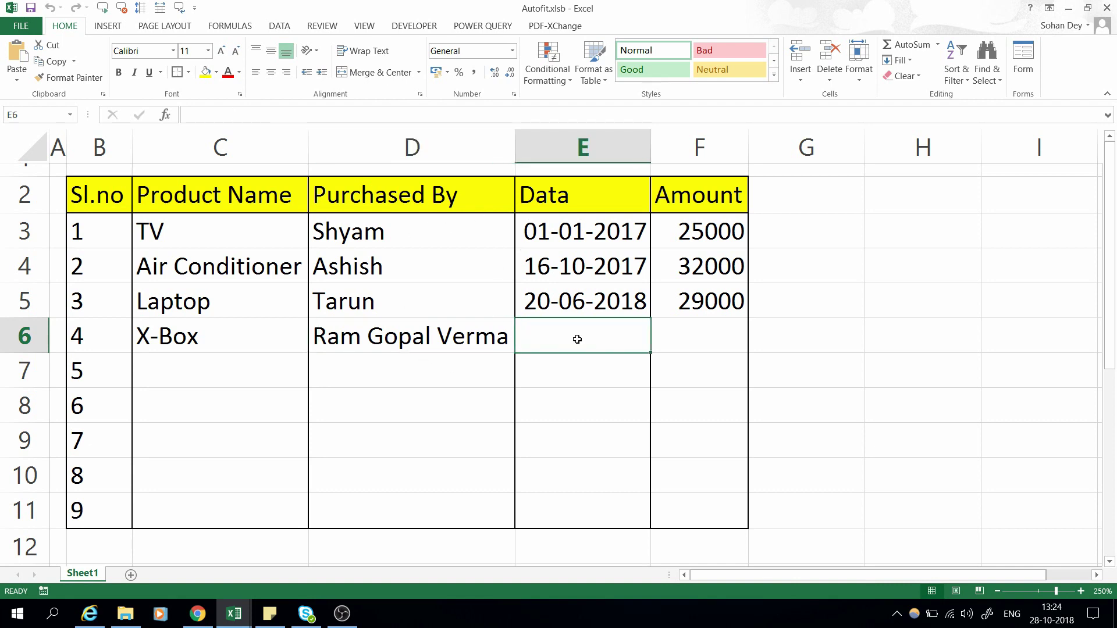
{"action": "key", "text": "Up"}
{"action": "key", "text": "ctrl+c"}
{"action": "key", "text": "Down"}
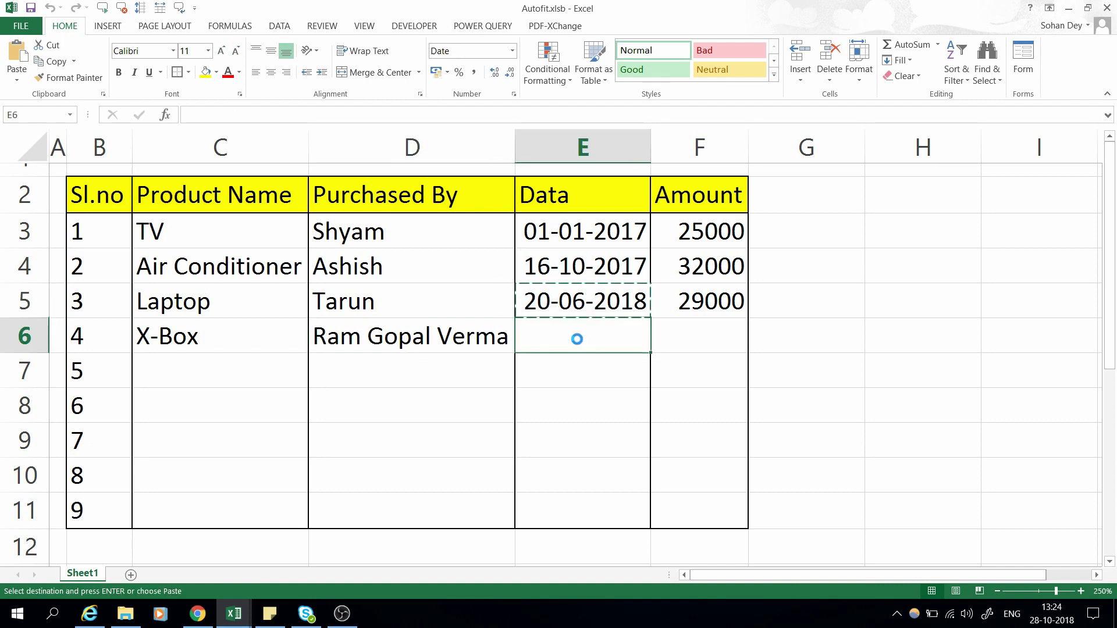
{"action": "key", "text": "ctrl+v"}
{"action": "key", "text": "Right"}
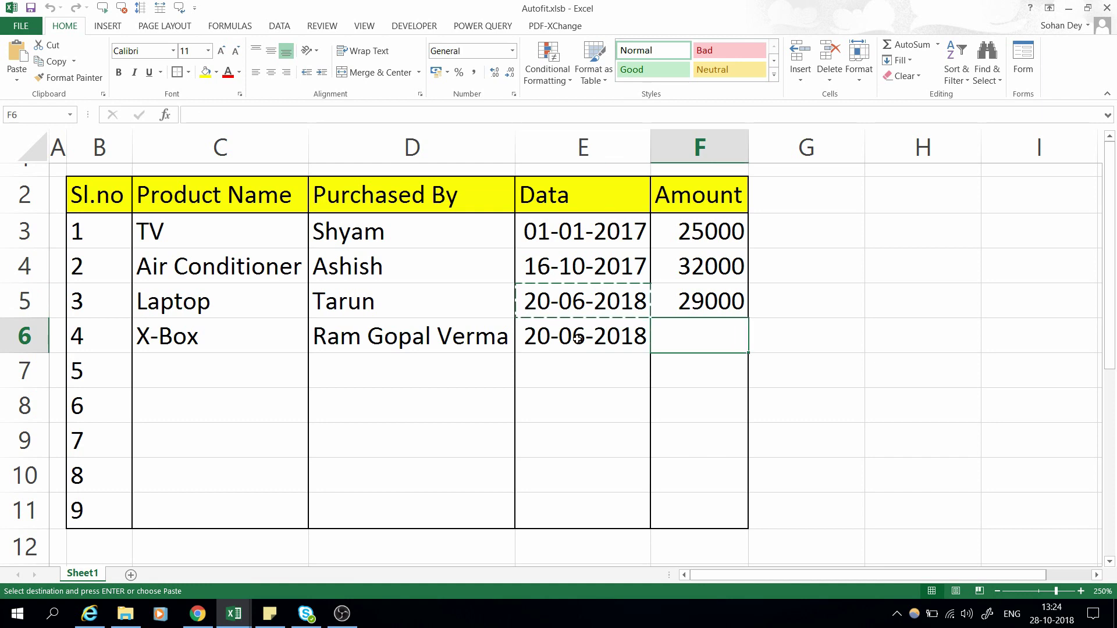
{"action": "type", "text": "200"}
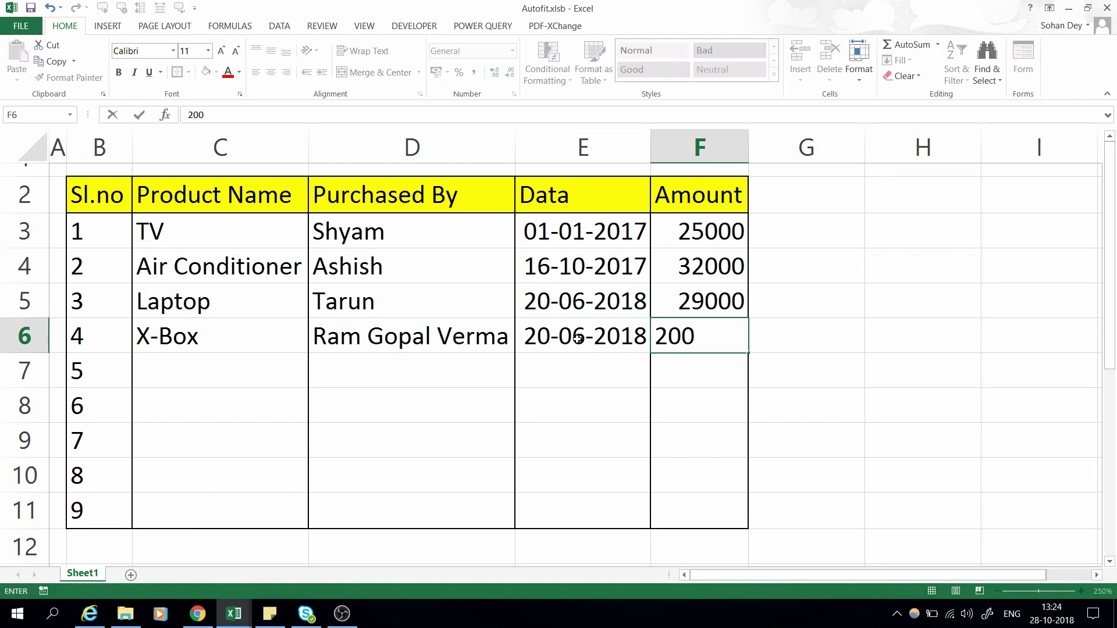
{"action": "type", "text": "0000"}
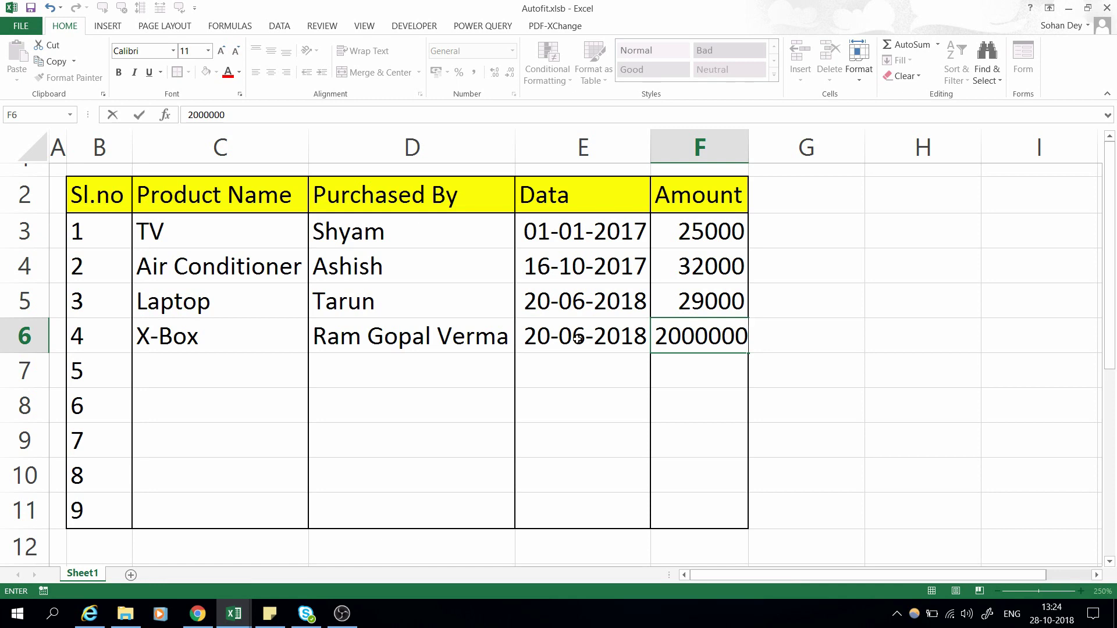
{"action": "key", "text": "Return"}
Step: Select the whole table B2:F11, then click through cells around row 6, ending on F6
{"action": "key", "text": "Up"}
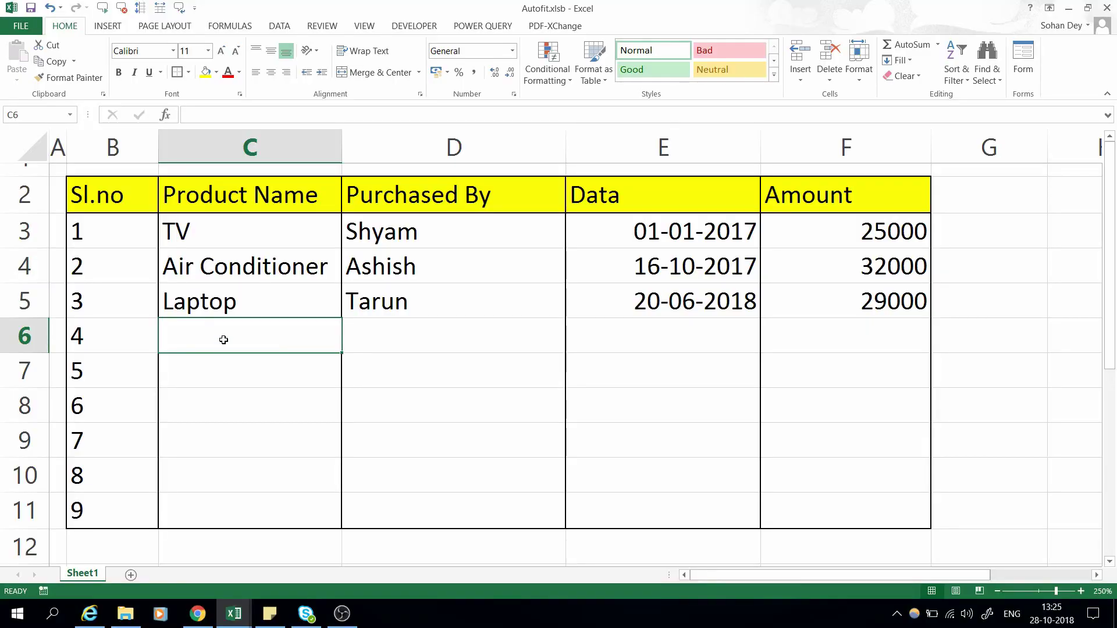
{"action": "left_click", "coordinate": [126, 197]}
{"action": "left_click_drag", "start_coordinate": [127, 197], "coordinate": [881, 509]}
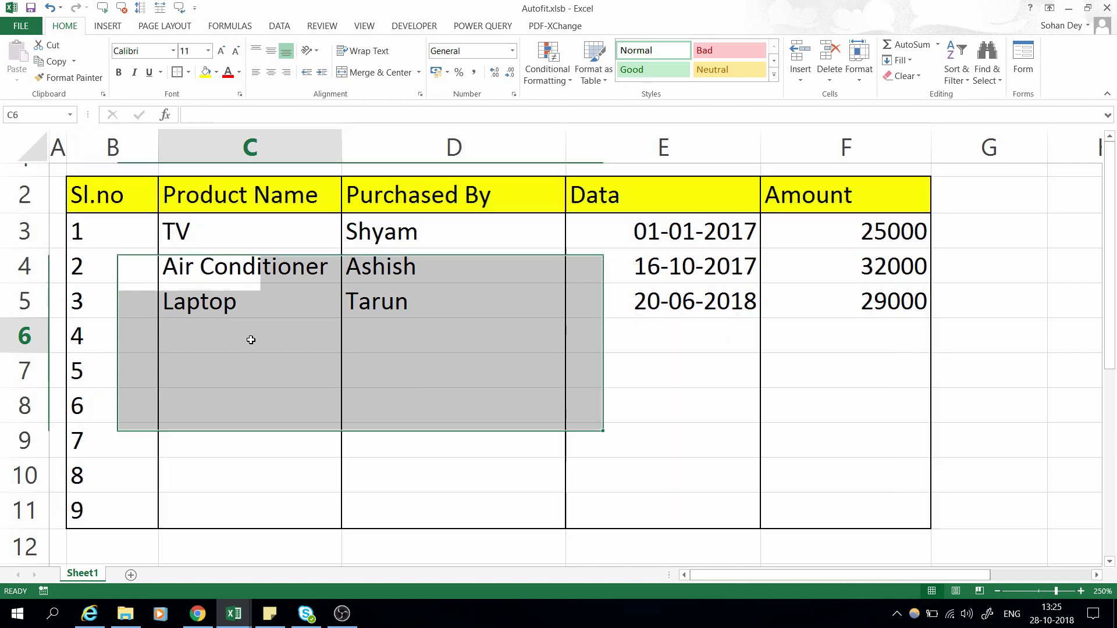
{"action": "left_click", "coordinate": [454, 336]}
{"action": "left_click", "coordinate": [688, 344]}
{"action": "left_click", "coordinate": [326, 370]}
{"action": "left_click", "coordinate": [724, 329]}
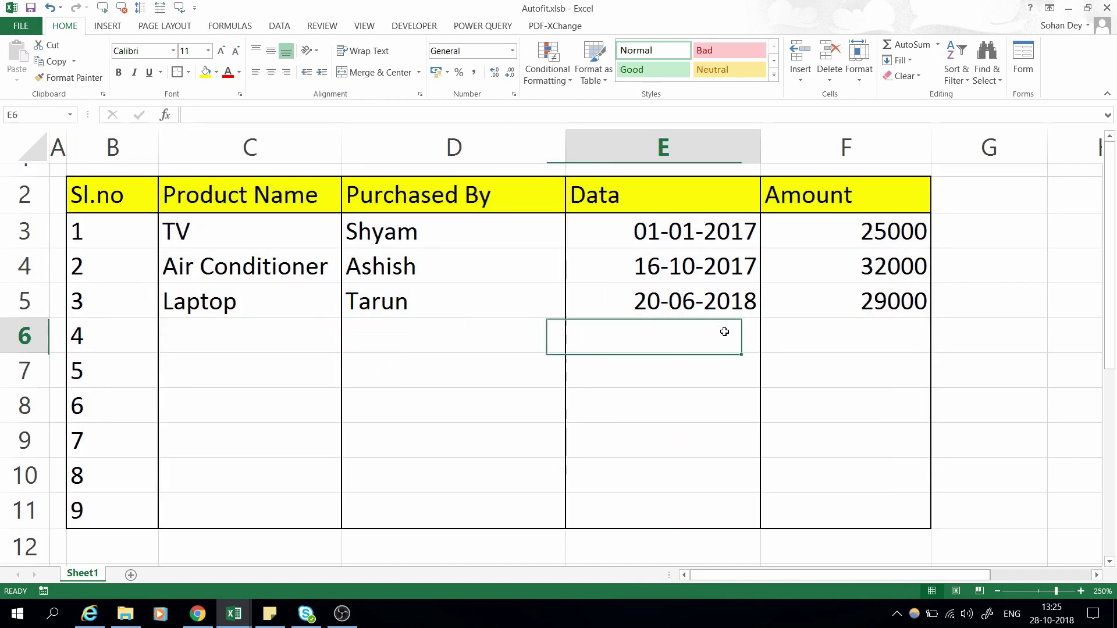
{"action": "left_click", "coordinate": [830, 334]}
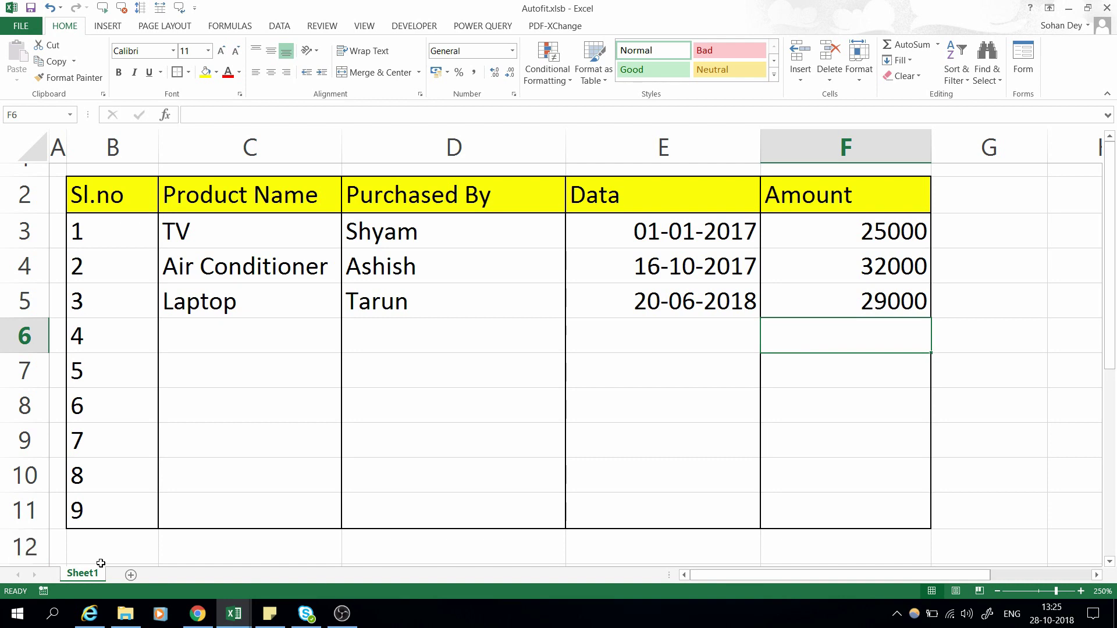
Step: Open Sheet1's code module through View Code on the Sheet1 tab and click into its code window
{"action": "right_click", "coordinate": [80, 575]}
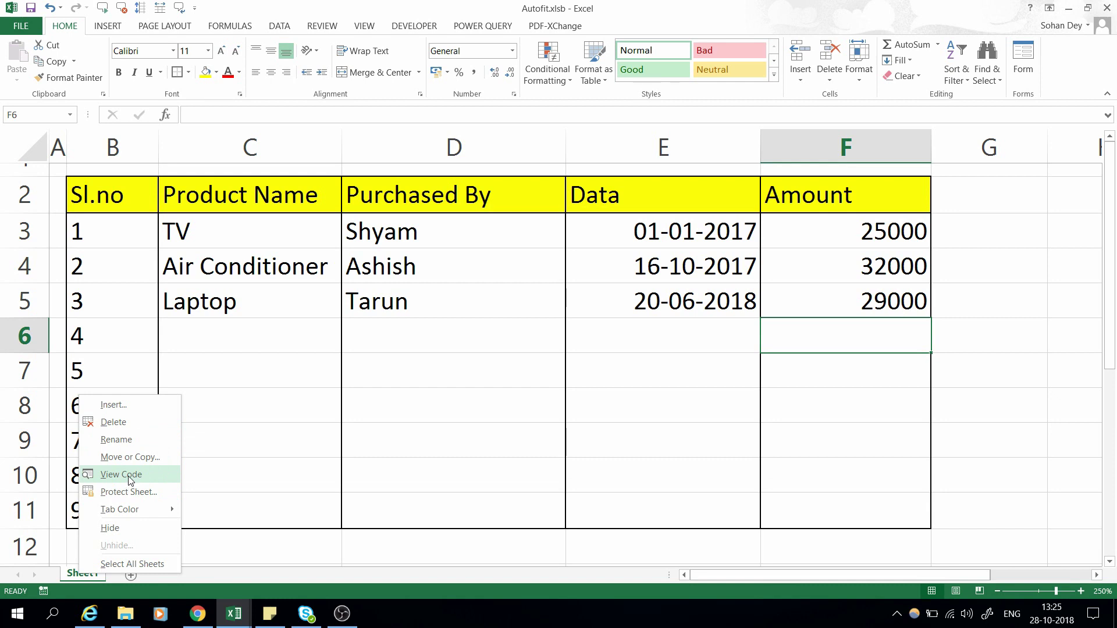
{"action": "left_click", "coordinate": [379, 547]}
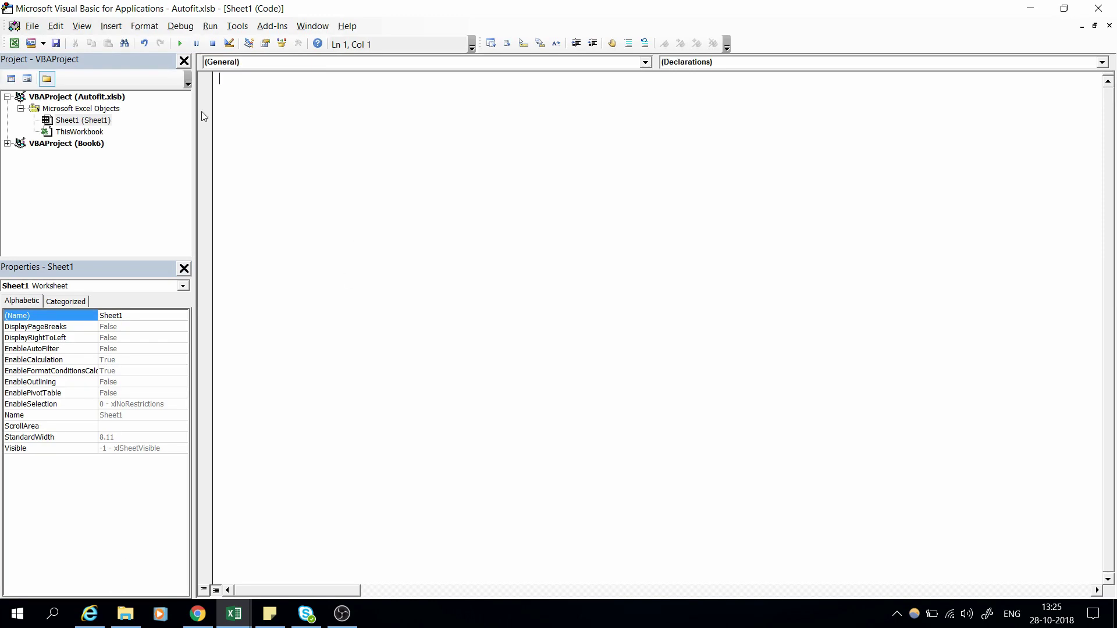
{"action": "left_click", "coordinate": [90, 125]}
{"action": "key", "text": "alt+F11"}
{"action": "key", "text": "alt+Tab"}
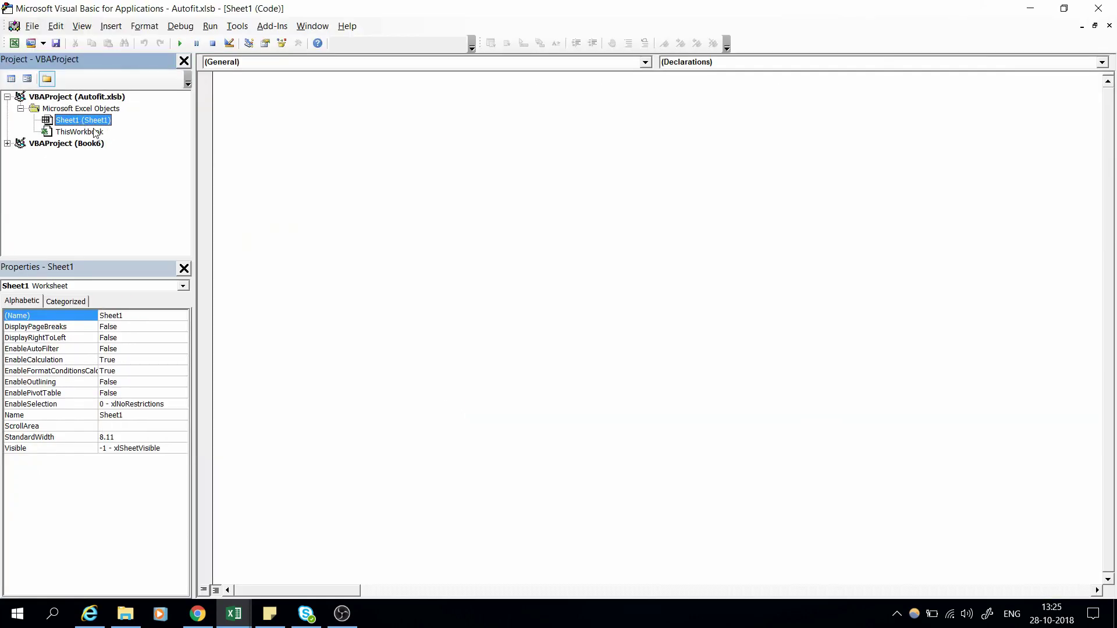
{"action": "left_click", "coordinate": [280, 106]}
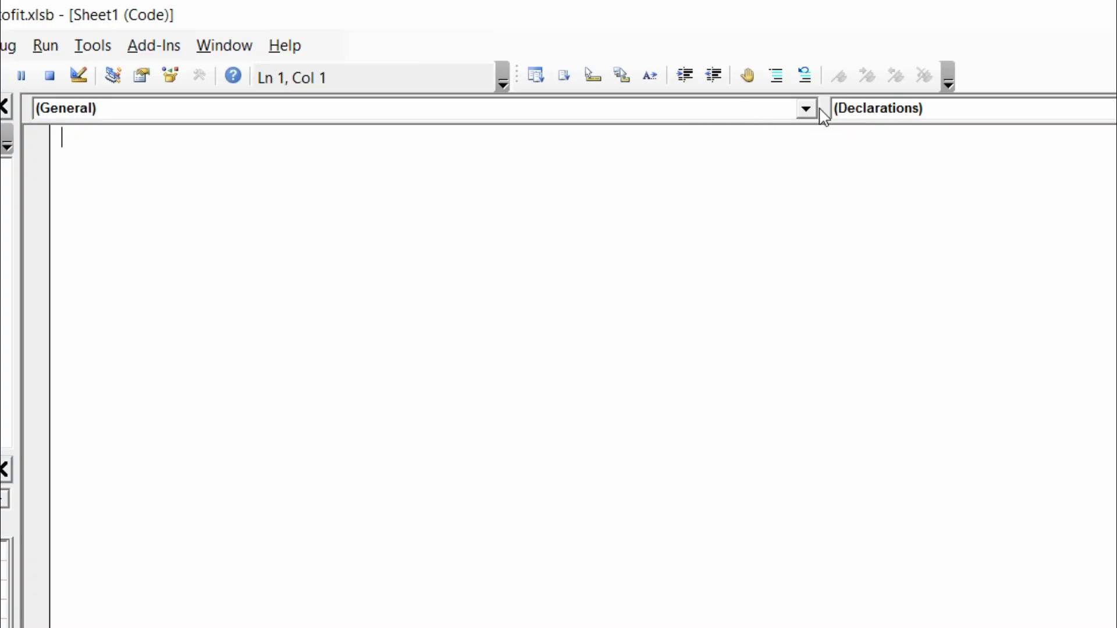
Step: Choose Worksheet in the Object dropdown to insert the Worksheet_SelectionChange stub
{"action": "left_click", "coordinate": [812, 111]}
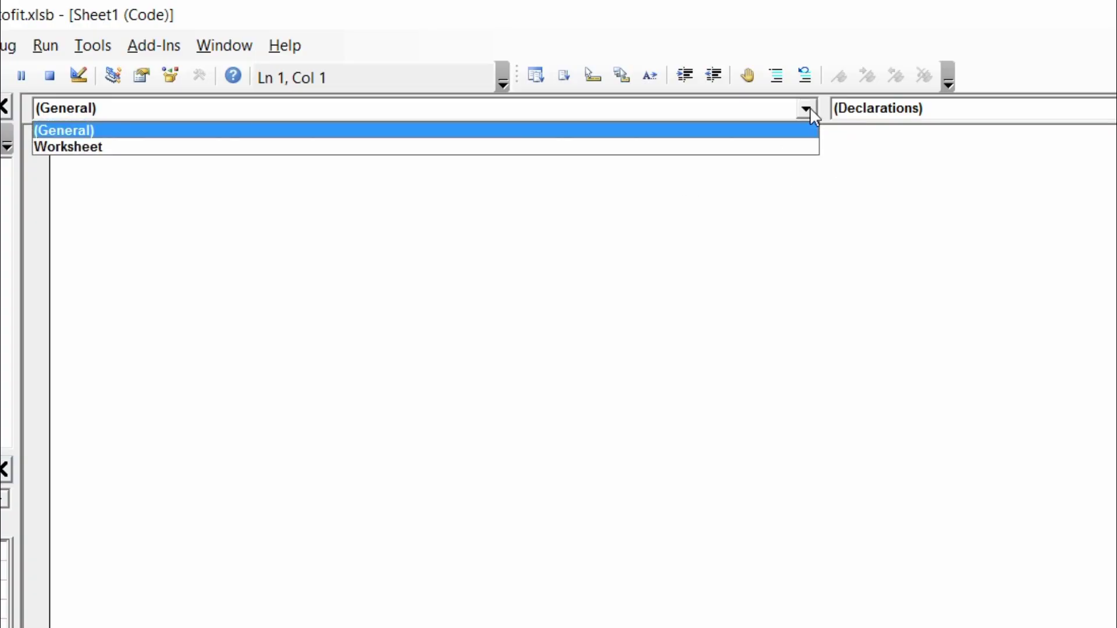
{"action": "left_click", "coordinate": [78, 151]}
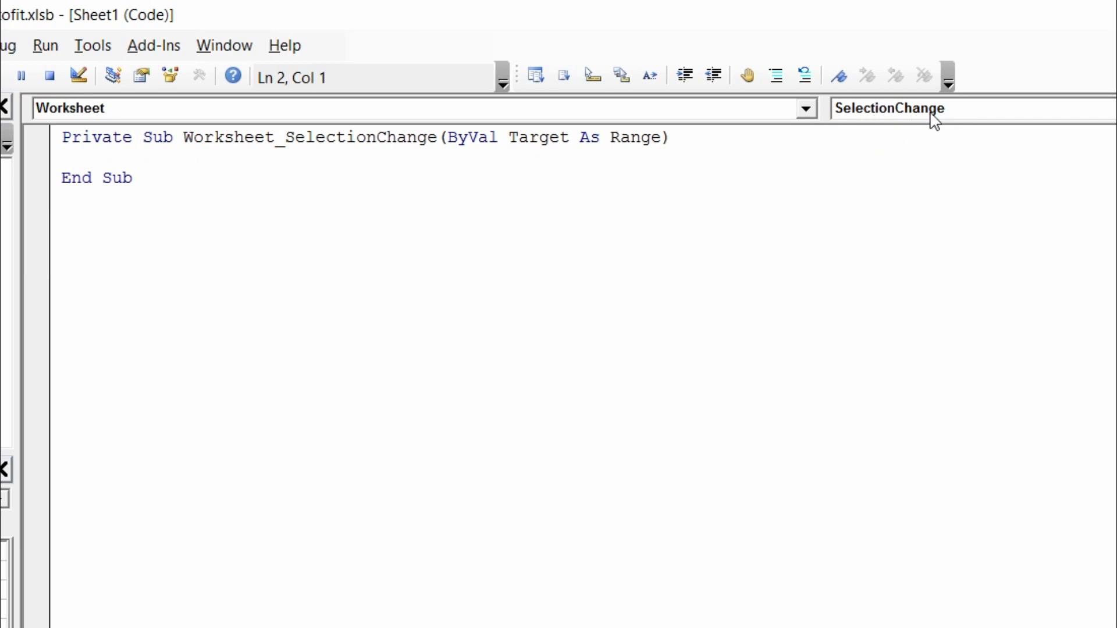
{"action": "left_click", "coordinate": [1093, 108]}
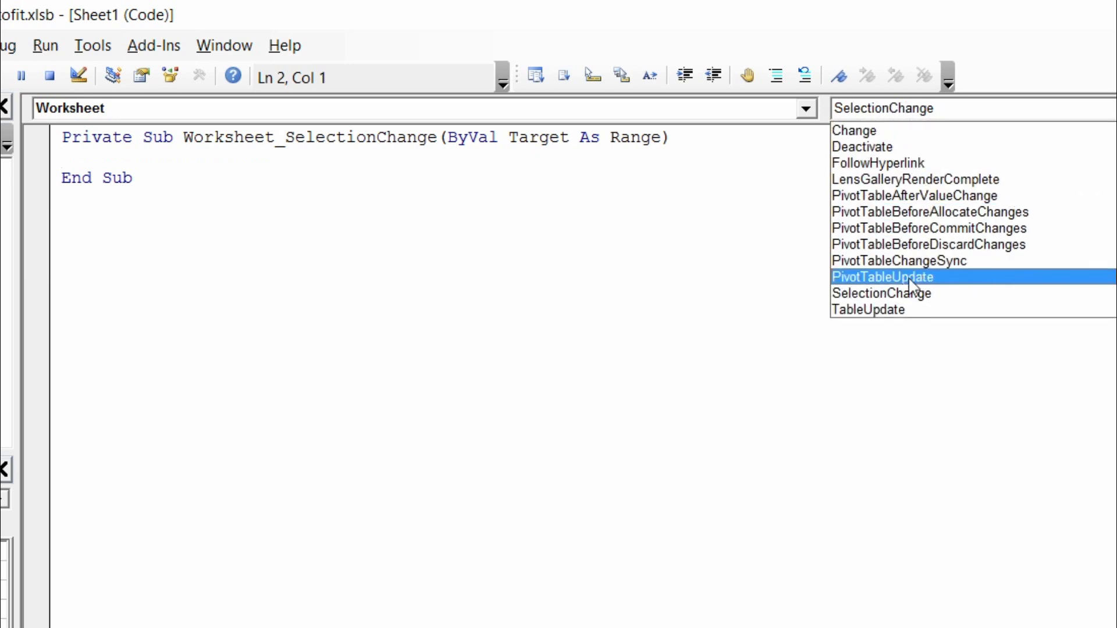
Step: Write Cells.EntireColumn.AutoFit inside the SelectionChange procedure using IntelliSense completions
{"action": "left_click", "coordinate": [902, 295]}
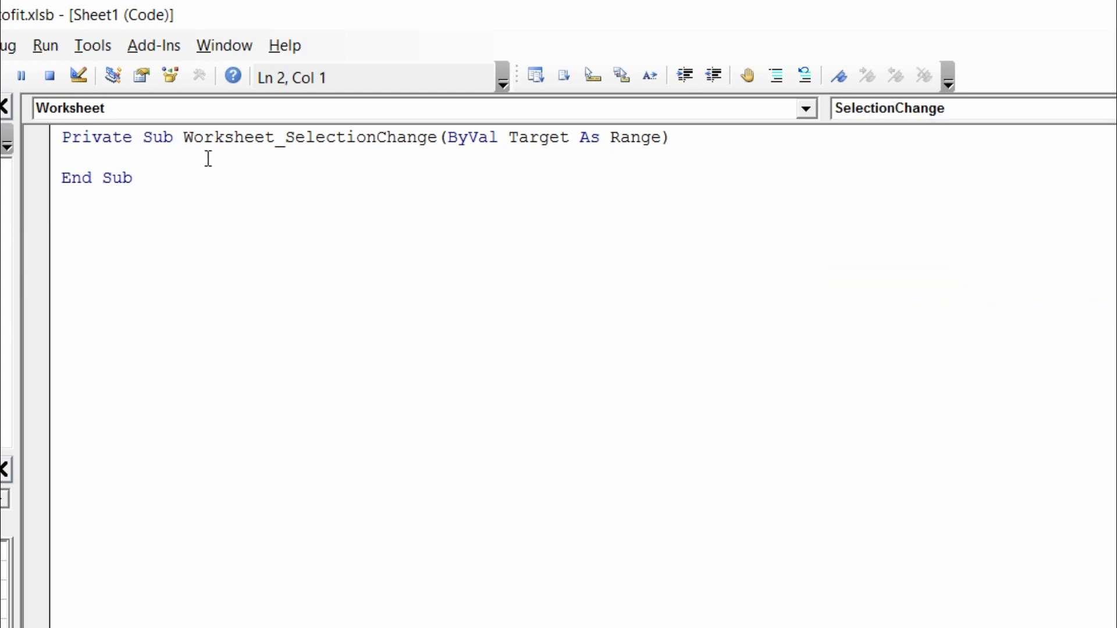
{"action": "key", "text": "Return"}
{"action": "key", "text": "Return"}
{"action": "key", "text": "Up"}
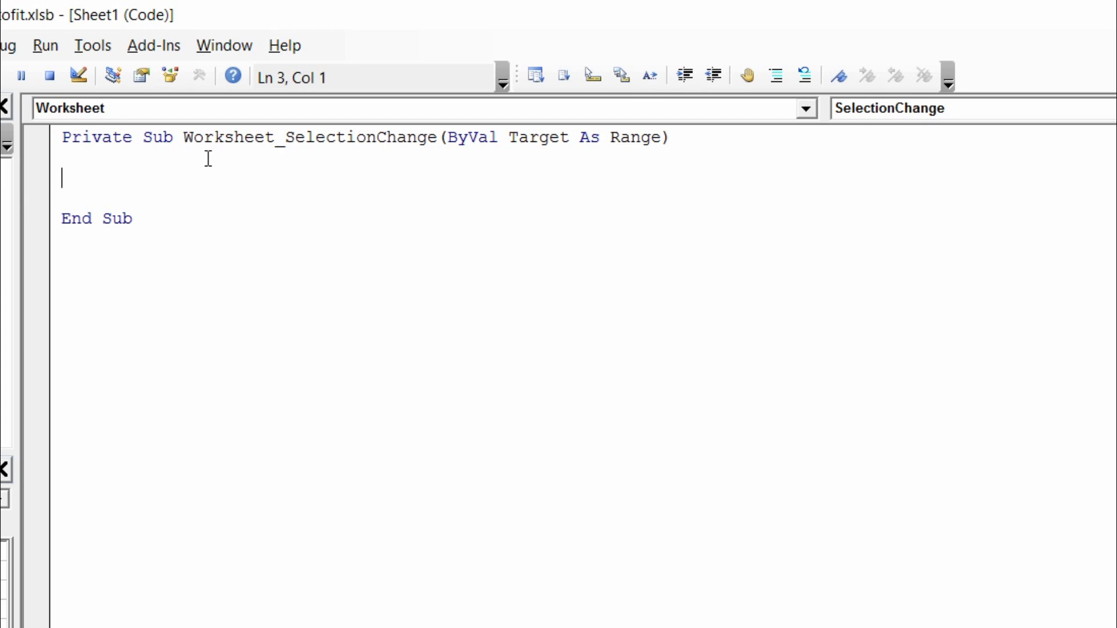
{"action": "type", "text": "Cells"}
{"action": "type", "text": "."}
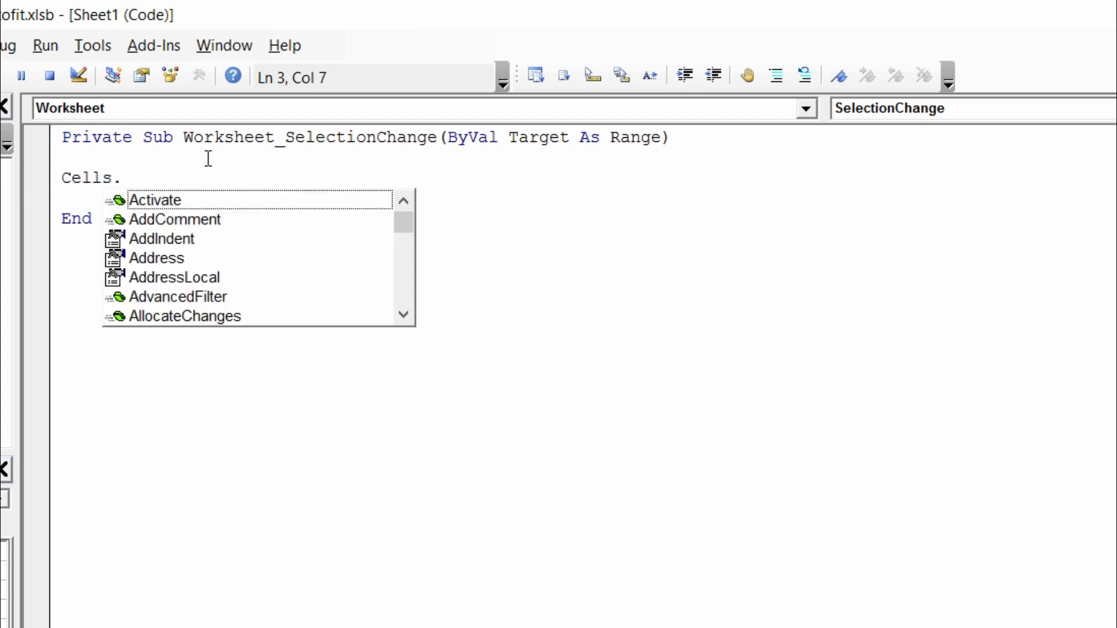
{"action": "type", "text": "entir"}
{"action": "key", "text": "Tab"}
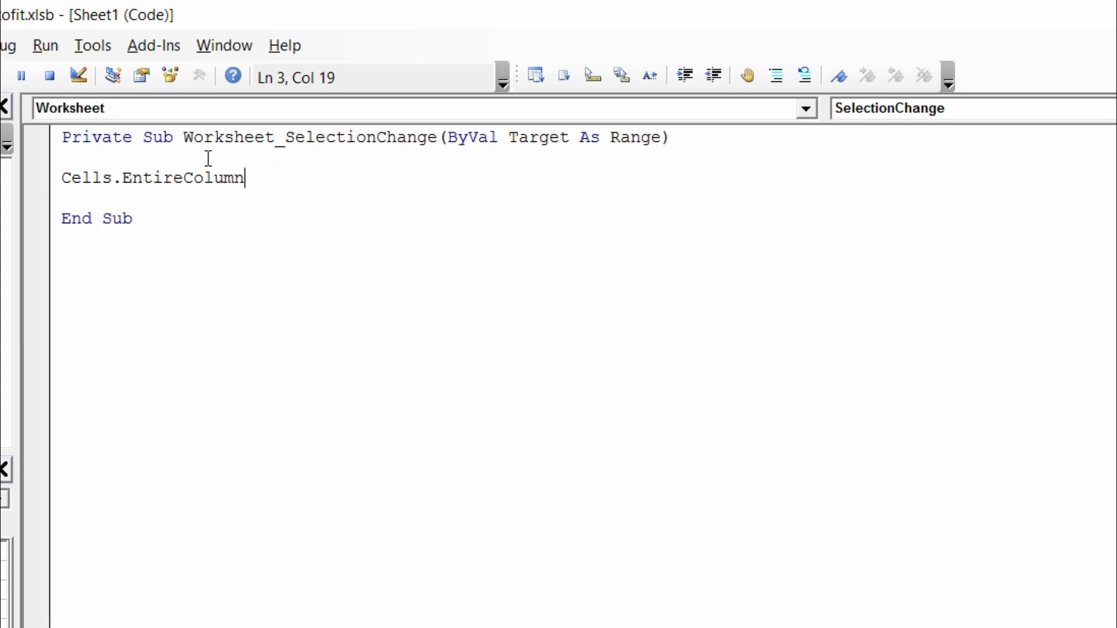
{"action": "type", "text": "."}
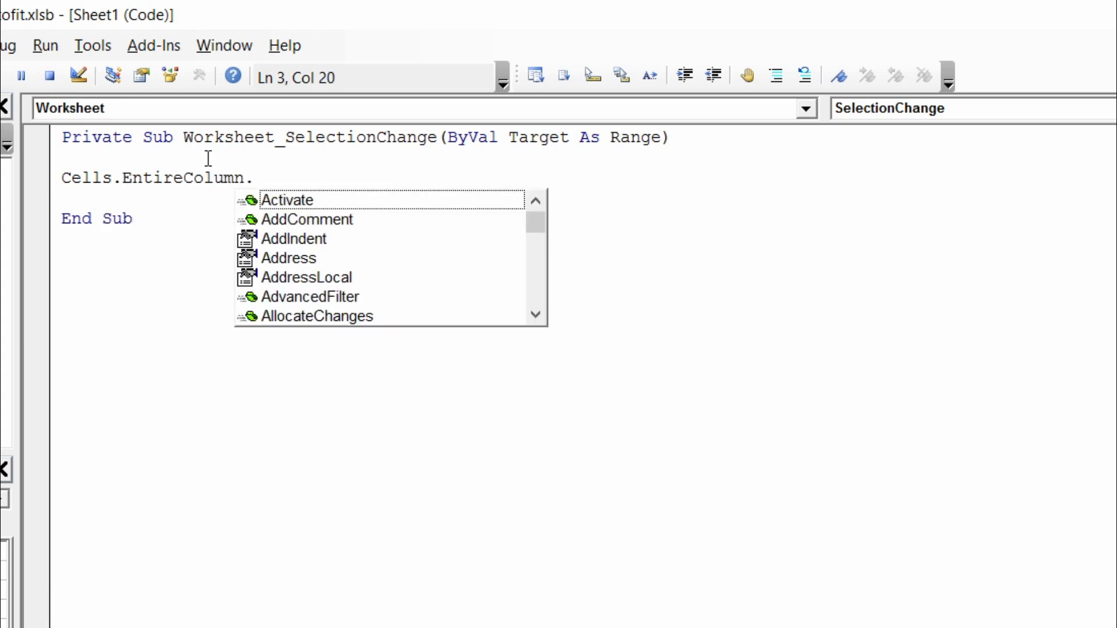
{"action": "type", "text": "auto"}
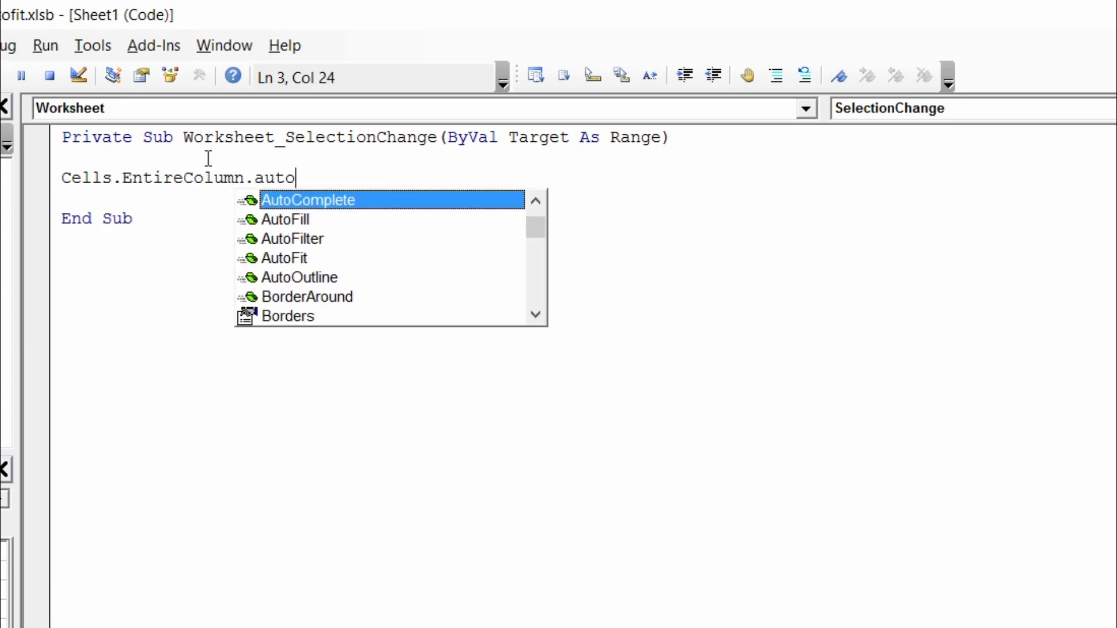
{"action": "key", "text": "Down"}
{"action": "key", "text": "Down"}
{"action": "key", "text": "Down"}
{"action": "key", "text": "Return"}
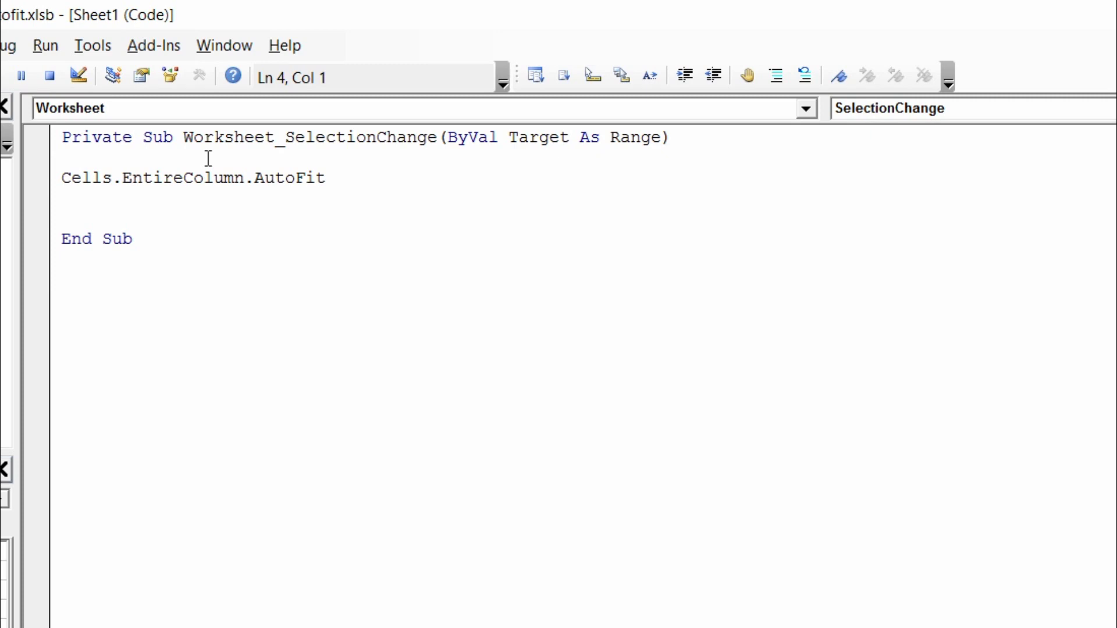
{"action": "left_click", "coordinate": [162, 224]}
Step: Switch back to Excel and enter X-Box in cell C6
{"action": "left_click", "coordinate": [155, 207]}
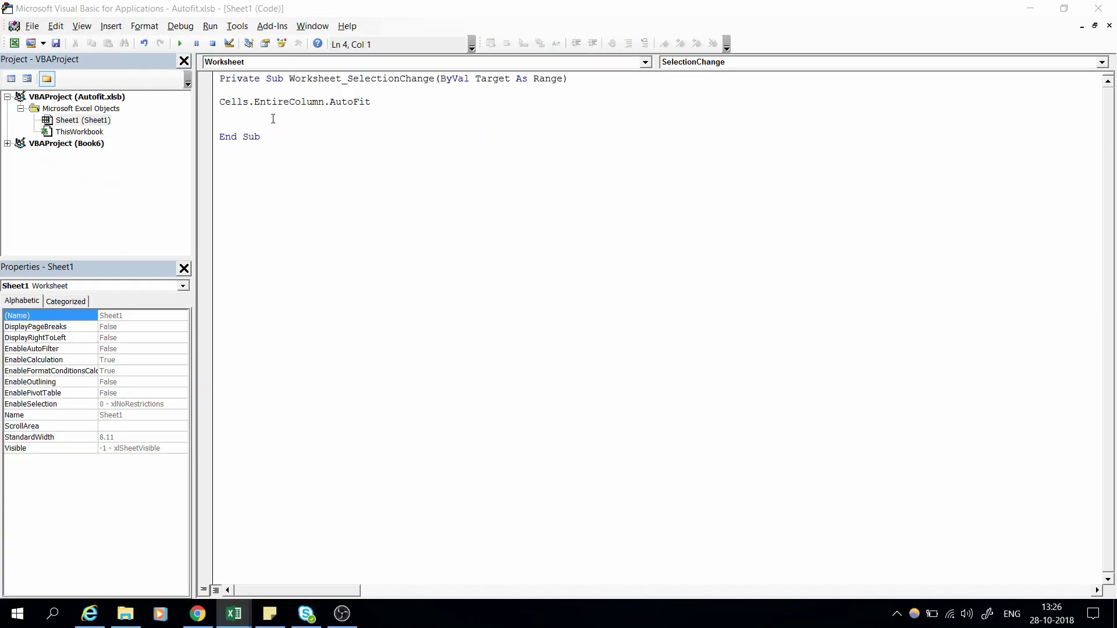
{"action": "key", "text": "alt+F11"}
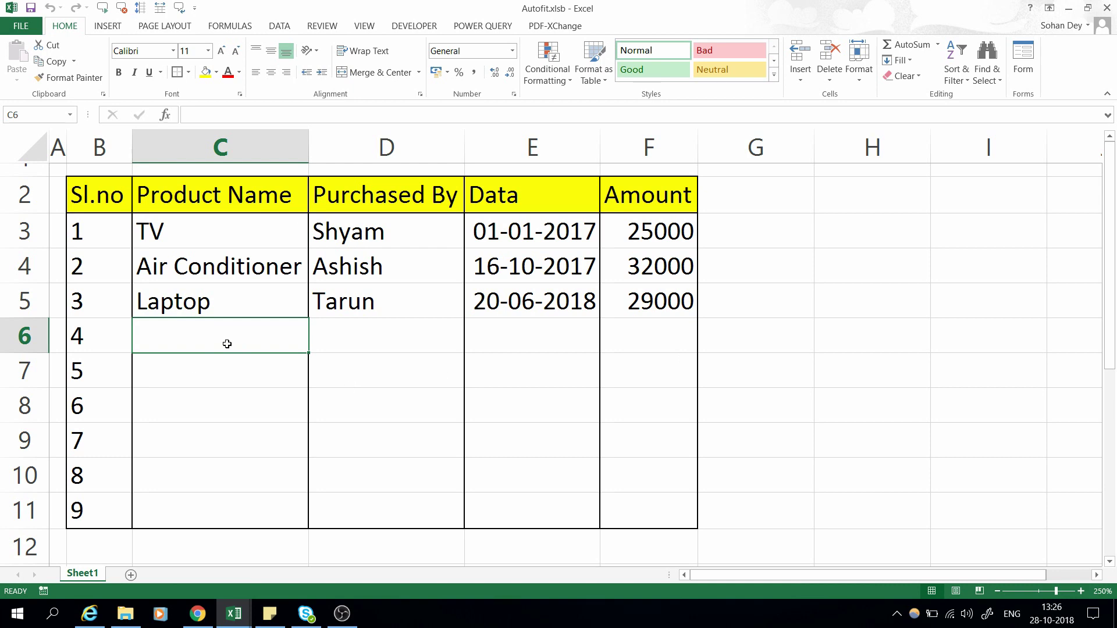
{"action": "type", "text": "X"}
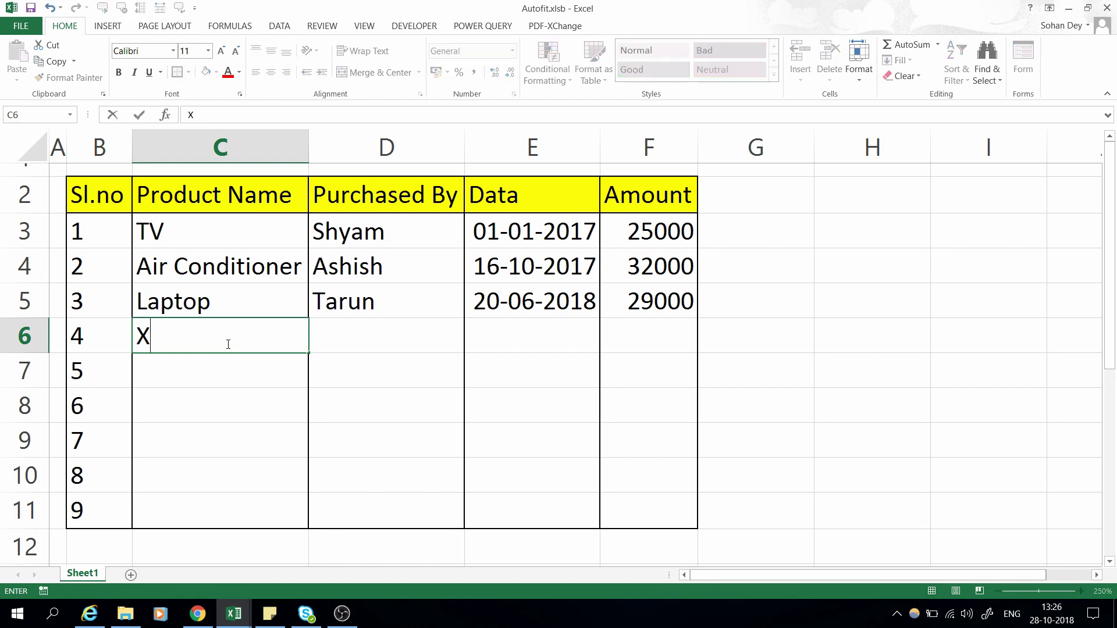
{"action": "type", "text": "-Bo"}
{"action": "type", "text": "x"}
{"action": "key", "text": "Return"}
{"action": "left_click", "coordinate": [226, 344]}
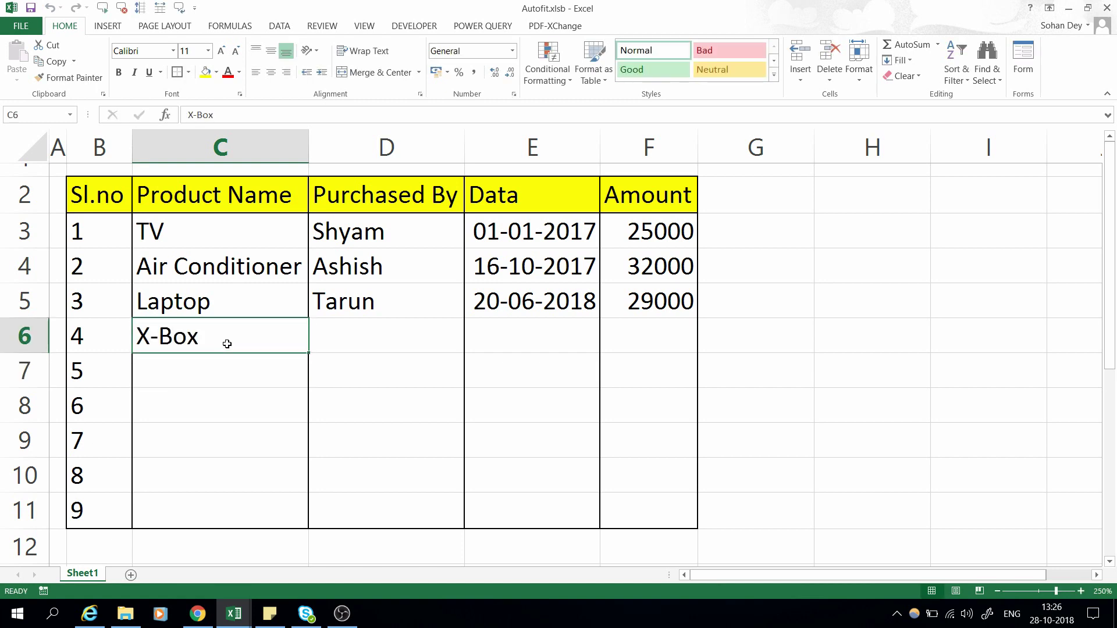
Step: Highlight the Air Conditioner text in C4, then select cells C6 and D6
{"action": "left_click", "coordinate": [300, 269]}
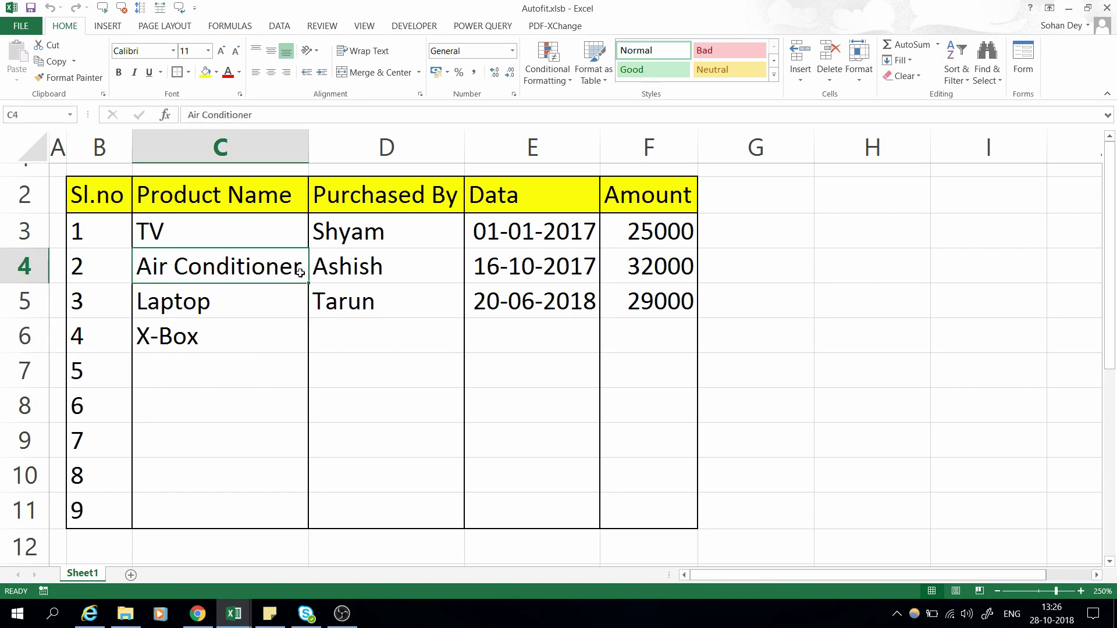
{"action": "double_click", "coordinate": [300, 272]}
{"action": "left_click_drag", "start_coordinate": [300, 271], "coordinate": [137, 278]}
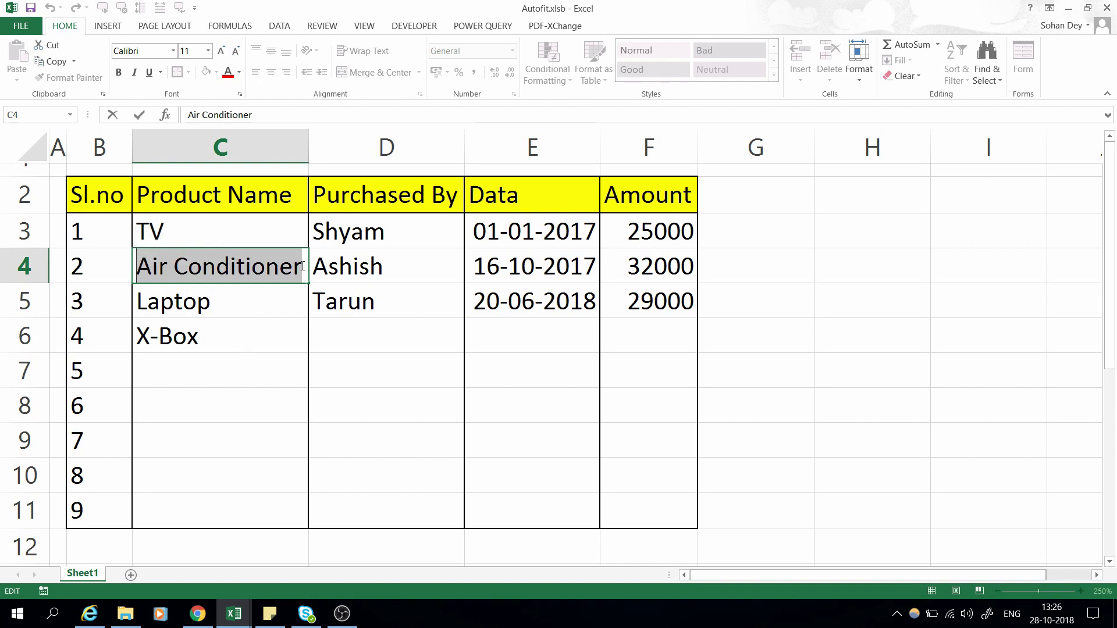
{"action": "left_click_drag", "start_coordinate": [298, 274], "coordinate": [163, 269]}
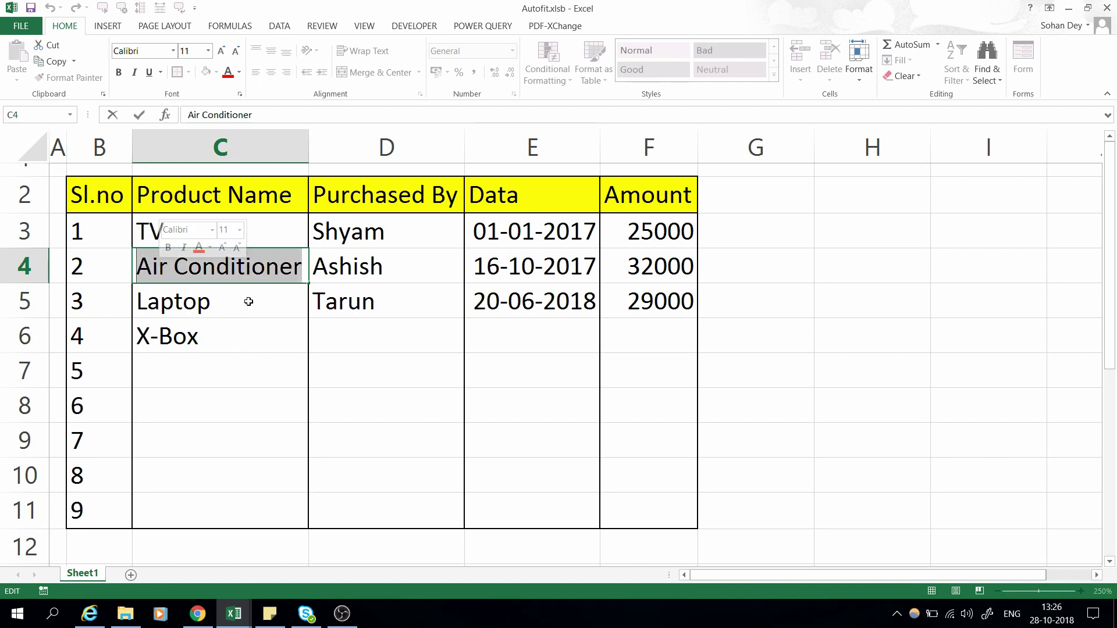
{"action": "left_click", "coordinate": [236, 337]}
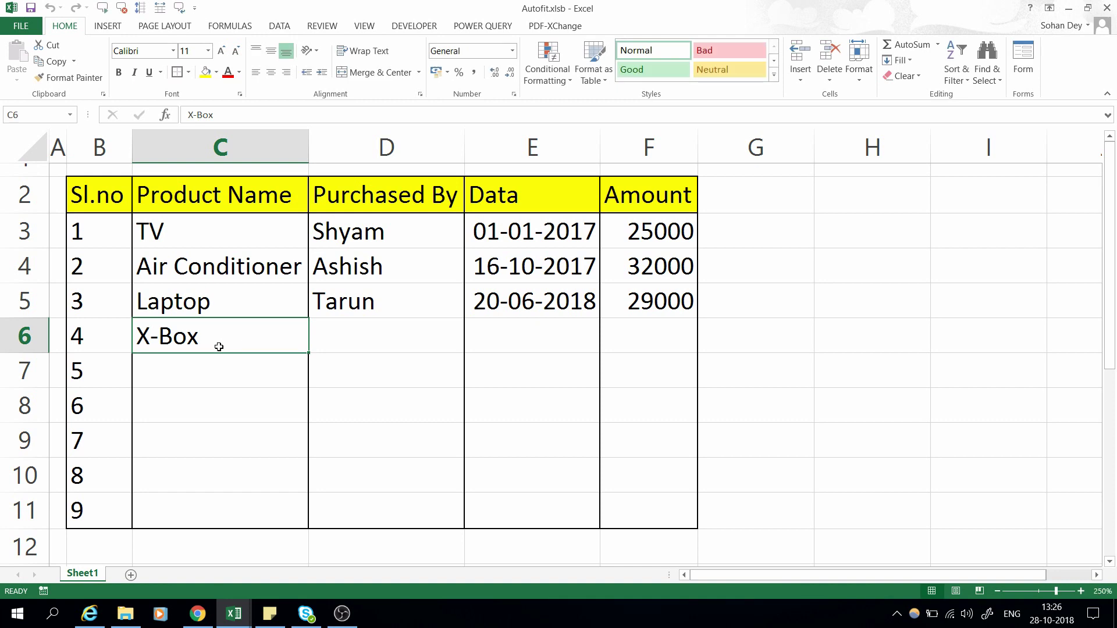
{"action": "left_click", "coordinate": [359, 340]}
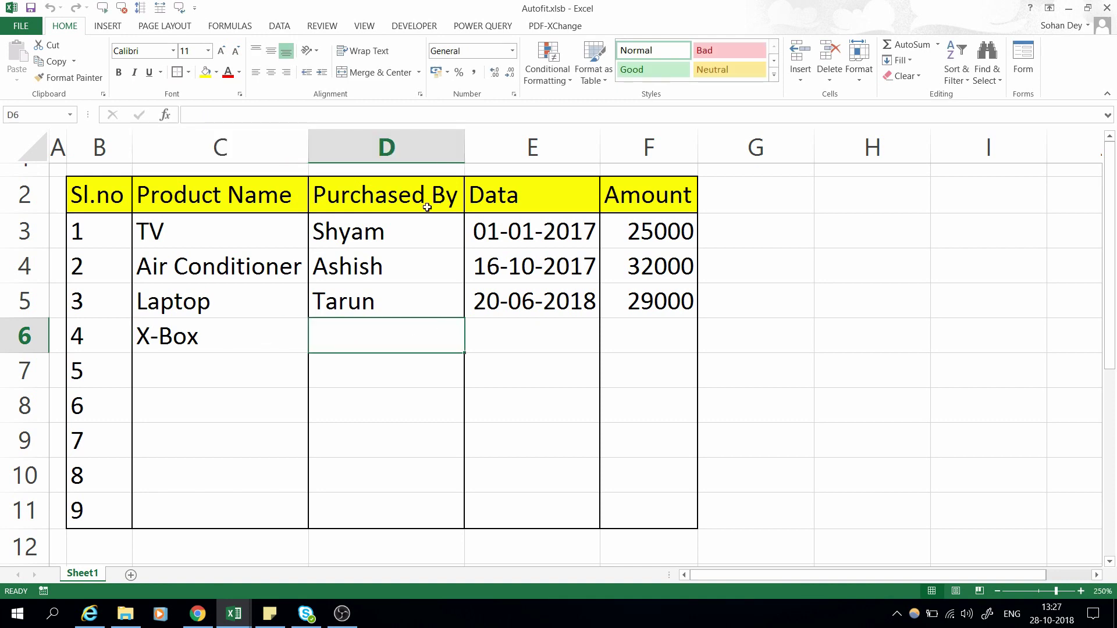
Step: Type the buyer's full name into D6 so column D auto-widens to fit it
{"action": "double_click", "coordinate": [458, 201]}
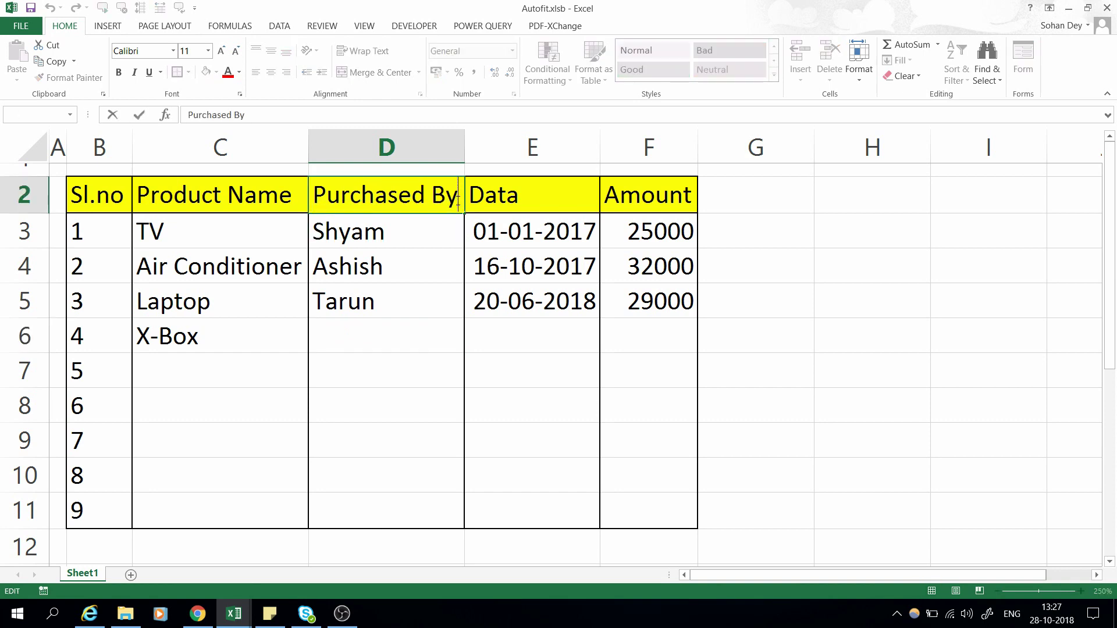
{"action": "left_click_drag", "start_coordinate": [458, 200], "coordinate": [314, 195]}
{"action": "left_click", "coordinate": [361, 329]}
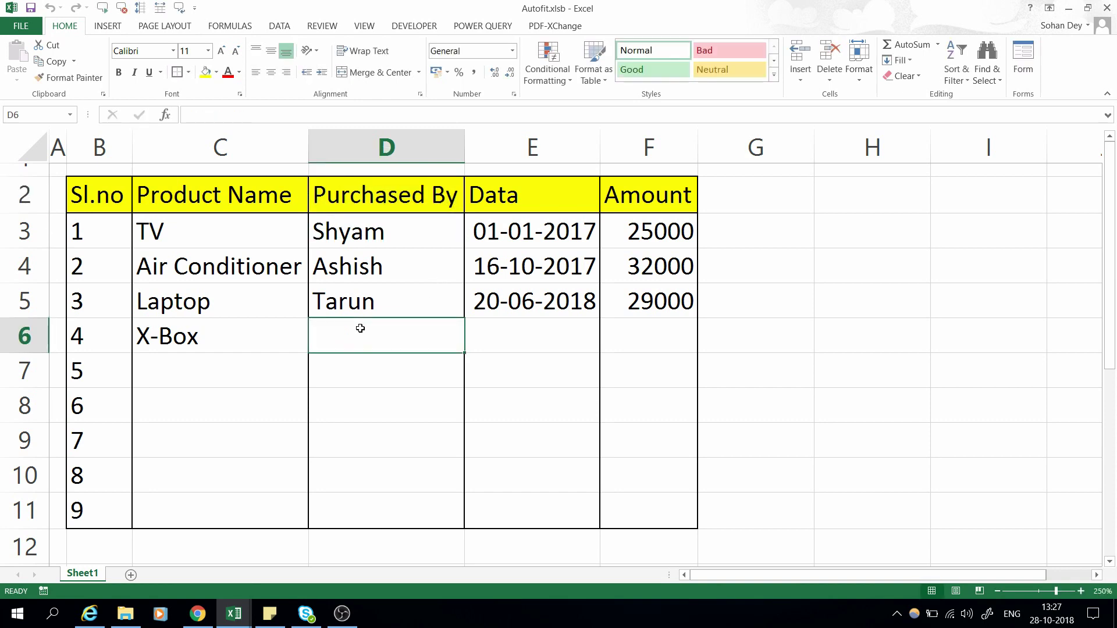
{"action": "type", "text": "Ram"}
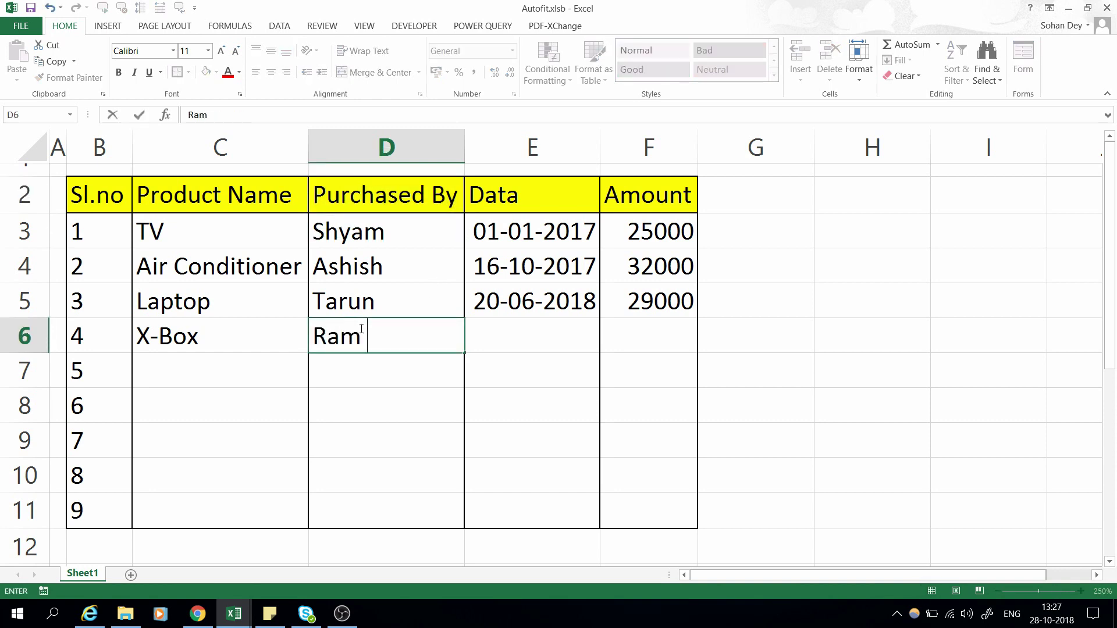
{"action": "type", "text": " Gopal "}
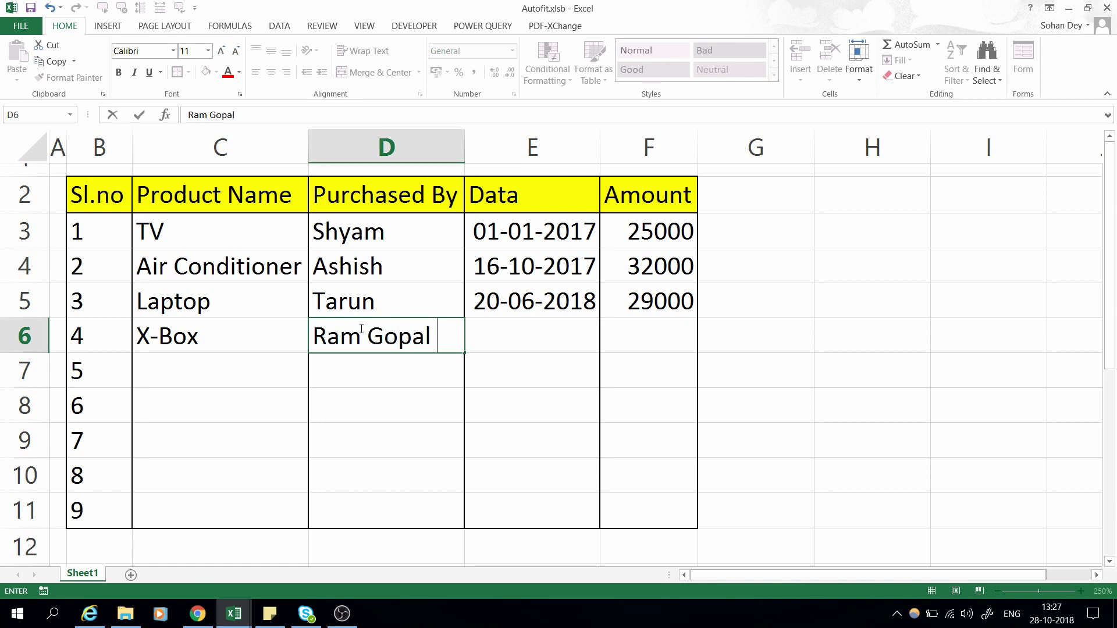
{"action": "type", "text": "Verma"}
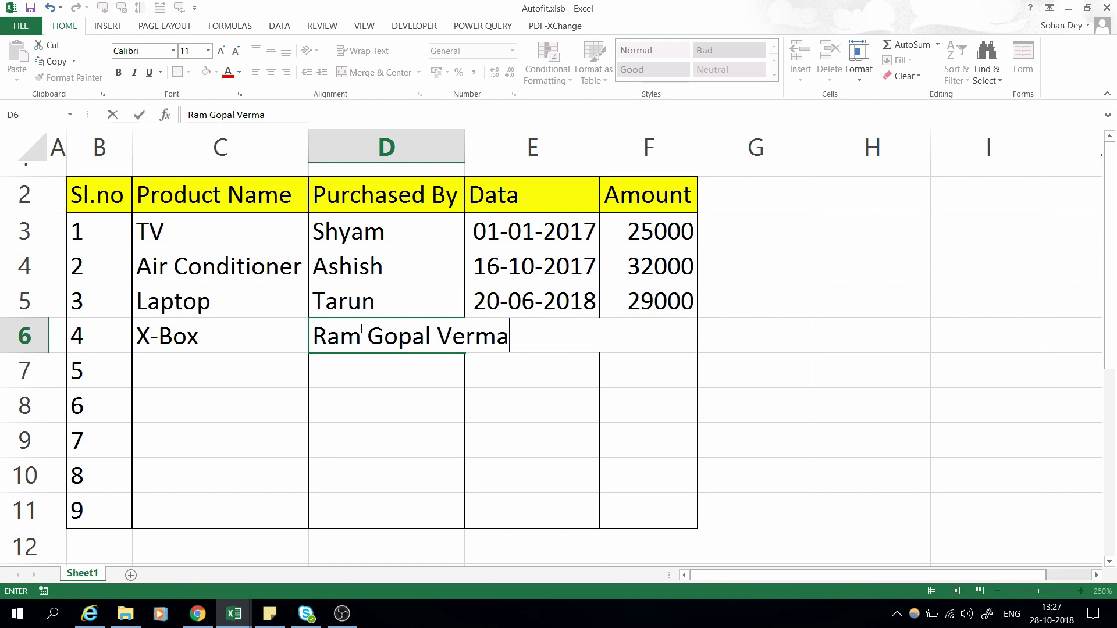
{"action": "key", "text": "Return"}
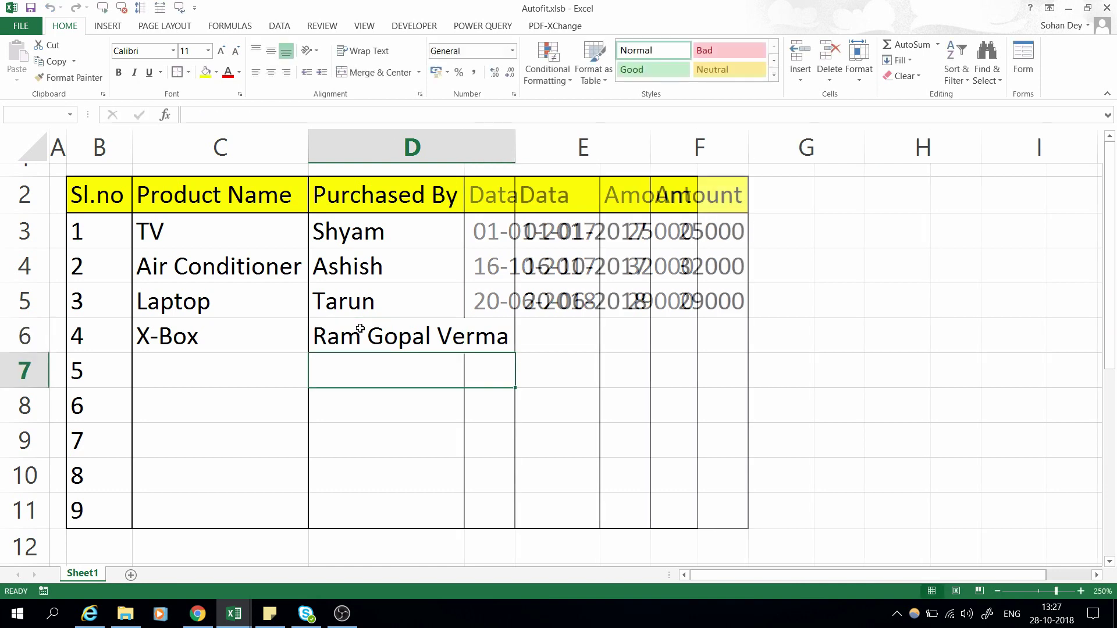
{"action": "key", "text": "Up"}
{"action": "key", "text": "Right"}
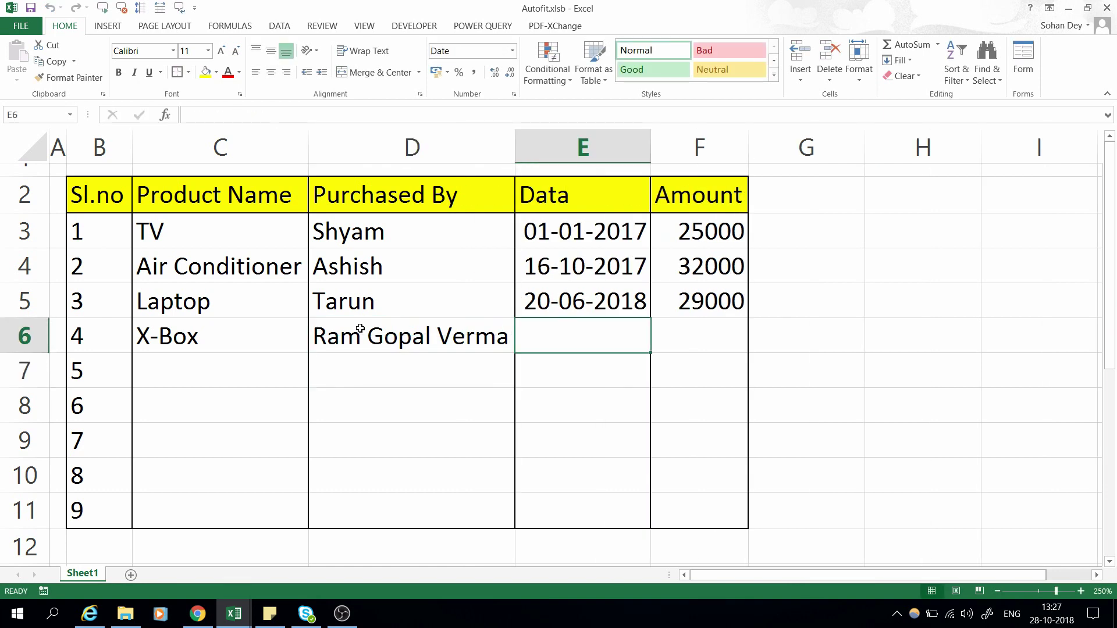
{"action": "key", "text": "Left"}
Step: Copy the date from E5 into E6 and change it to 20-10-2018
{"action": "left_click", "coordinate": [585, 329]}
{"action": "key", "text": "Up"}
{"action": "key", "text": "ctrl+c"}
{"action": "key", "text": "Down"}
{"action": "key", "text": "ctrl+v"}
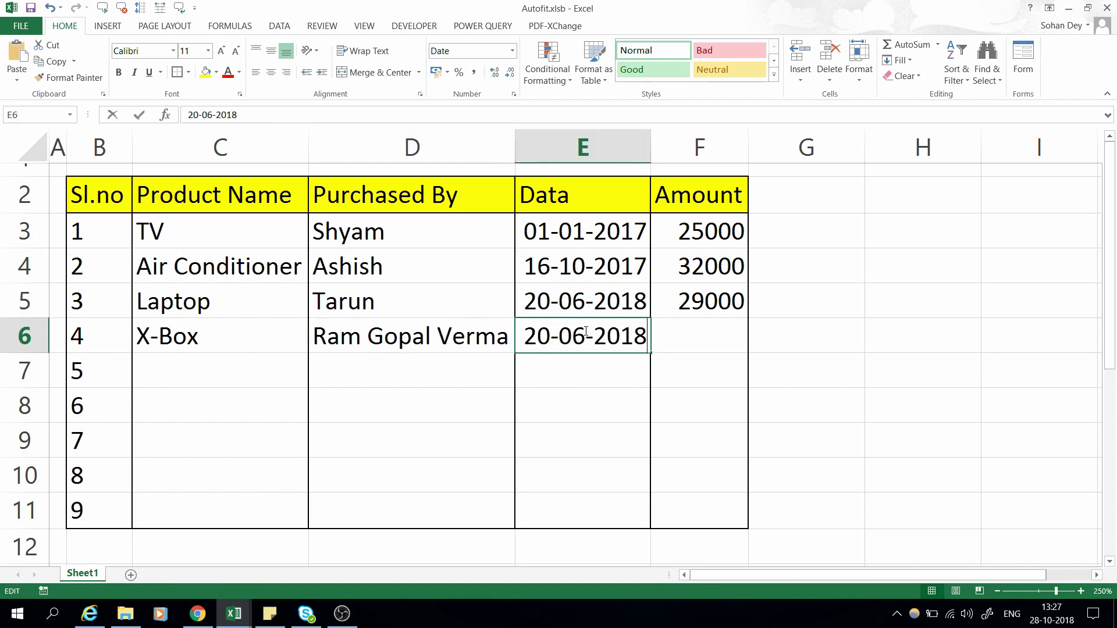
{"action": "double_click", "coordinate": [585, 331]}
{"action": "key", "text": "BackSpace"}
{"action": "key", "text": "BackSpace"}
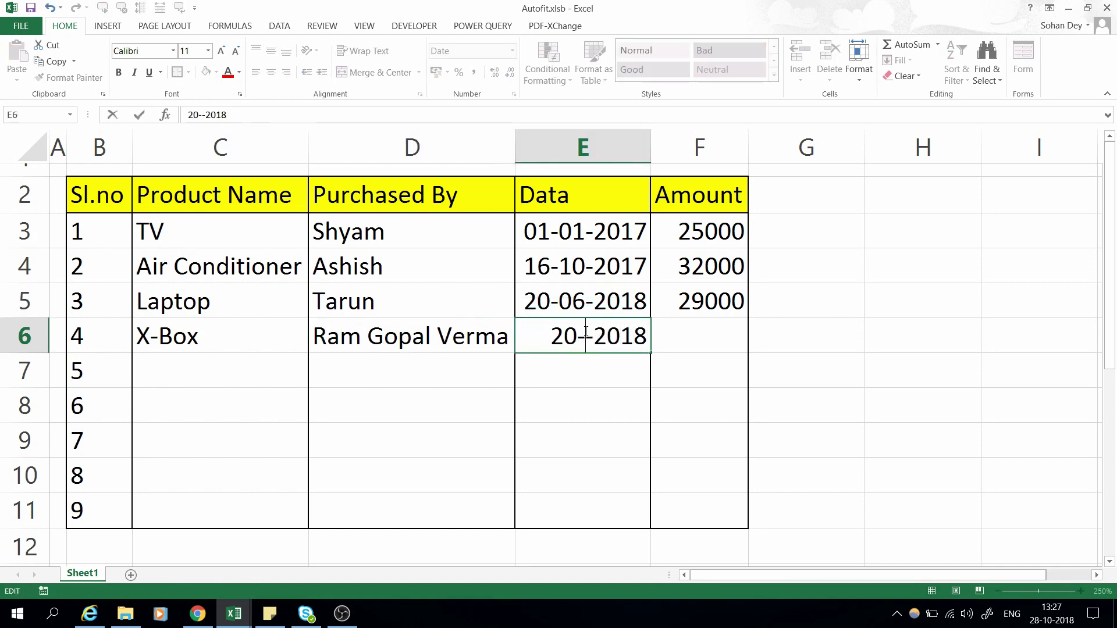
{"action": "type", "text": "10"}
{"action": "key", "text": "Return"}
{"action": "key", "text": "Up"}
Step: Enter 2000000 in F6, replacing a mistyped 200000
{"action": "key", "text": "Right"}
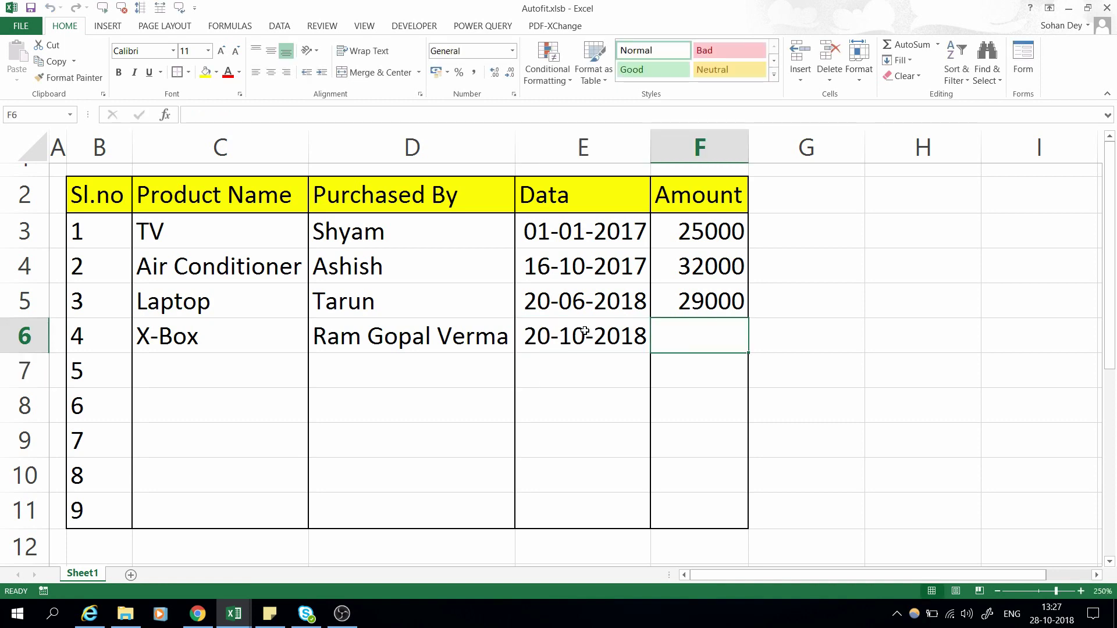
{"action": "type", "text": "20000"}
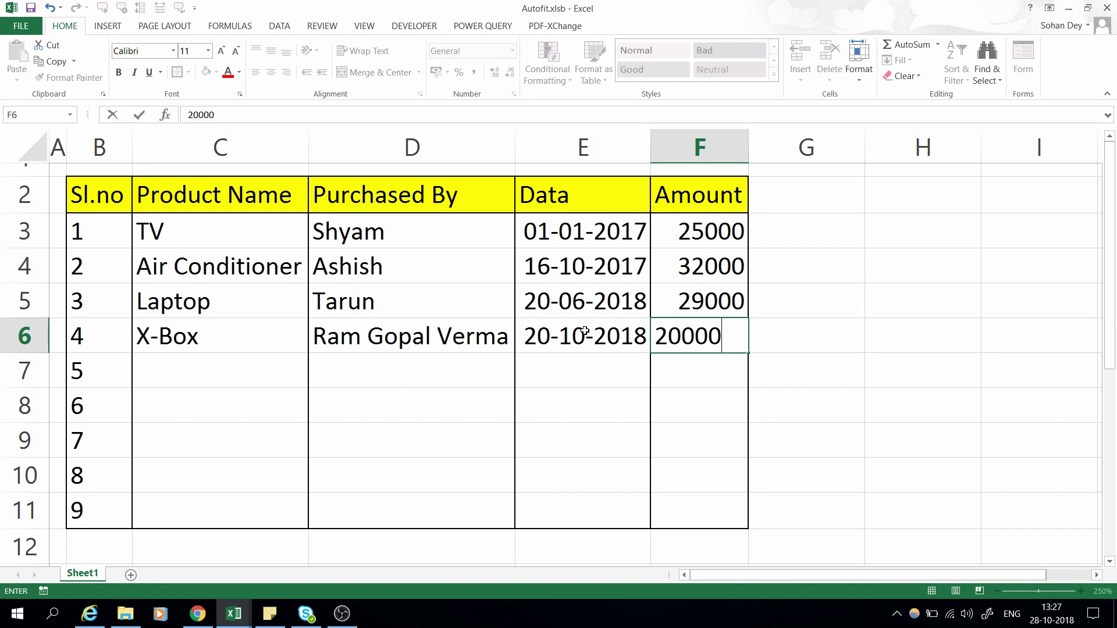
{"action": "type", "text": "0"}
{"action": "key", "text": "Return"}
{"action": "key", "text": "Up"}
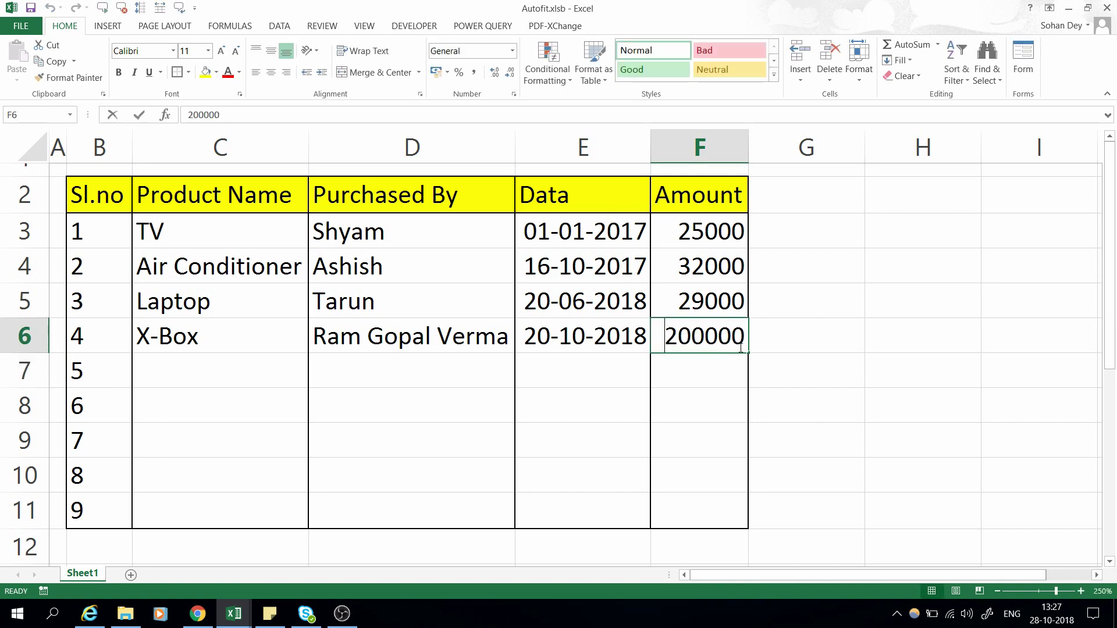
{"action": "type", "text": "20000"}
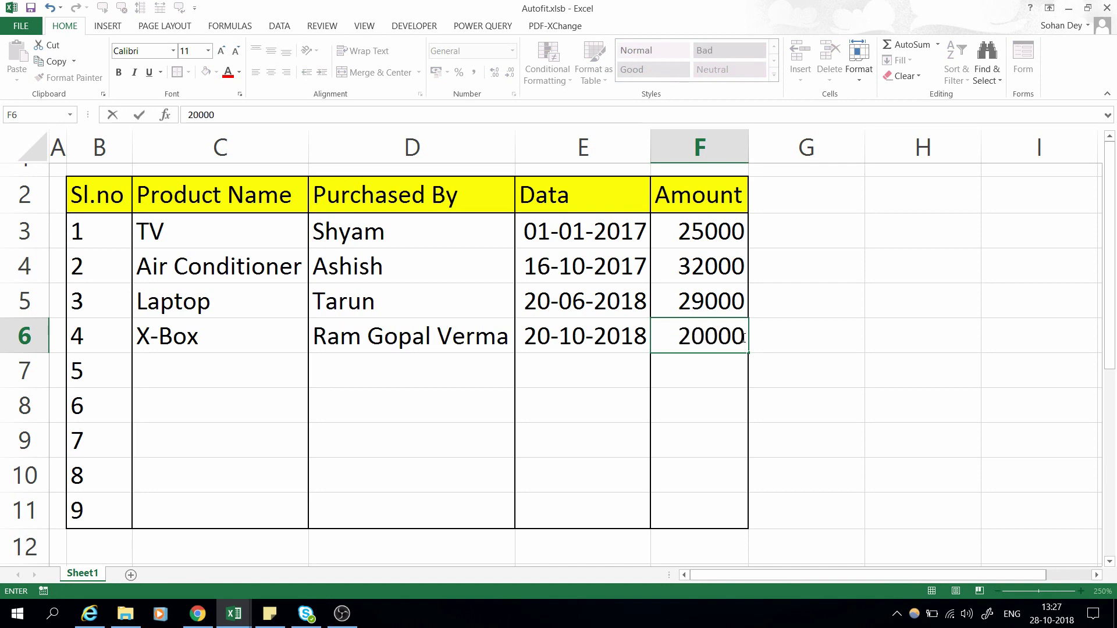
{"action": "type", "text": "00"}
{"action": "key", "text": "Return"}
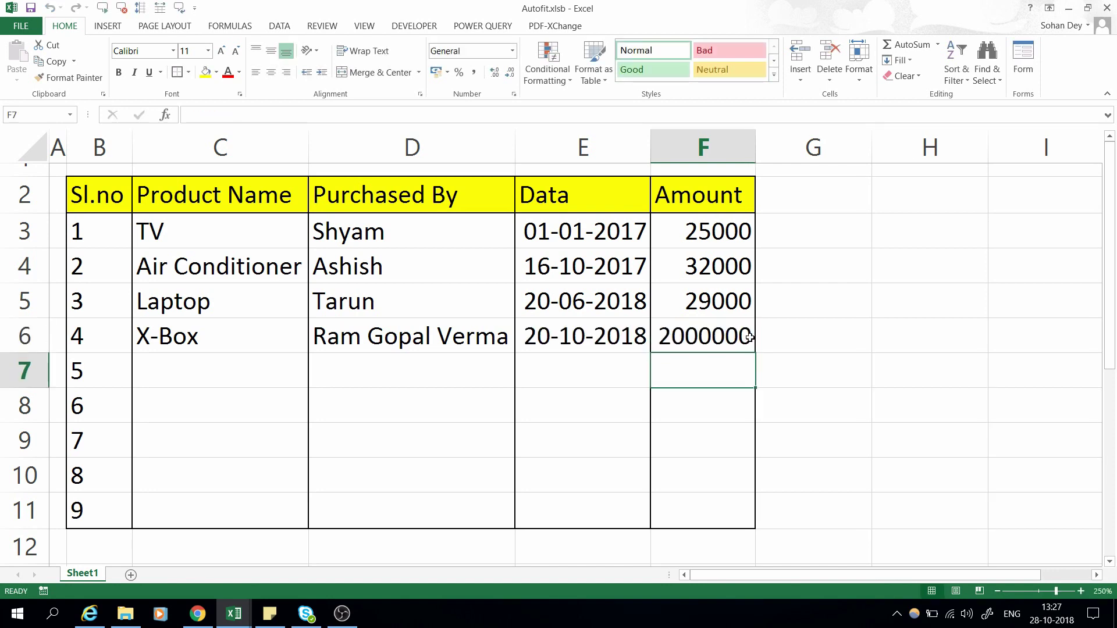
{"action": "double_click", "coordinate": [756, 147]}
{"action": "left_click", "coordinate": [586, 369]}
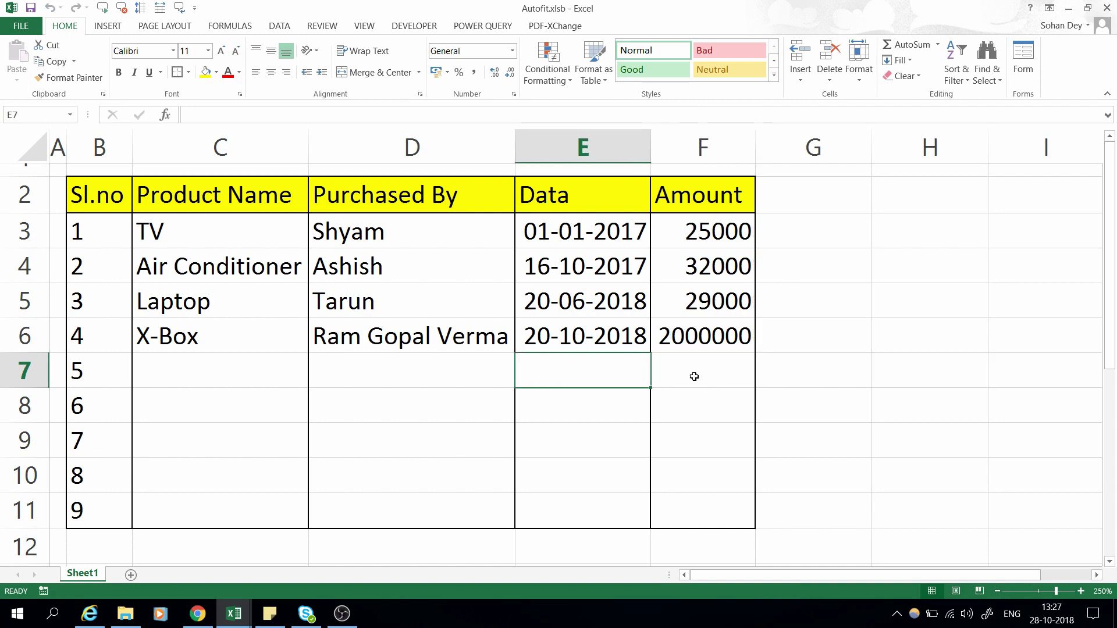